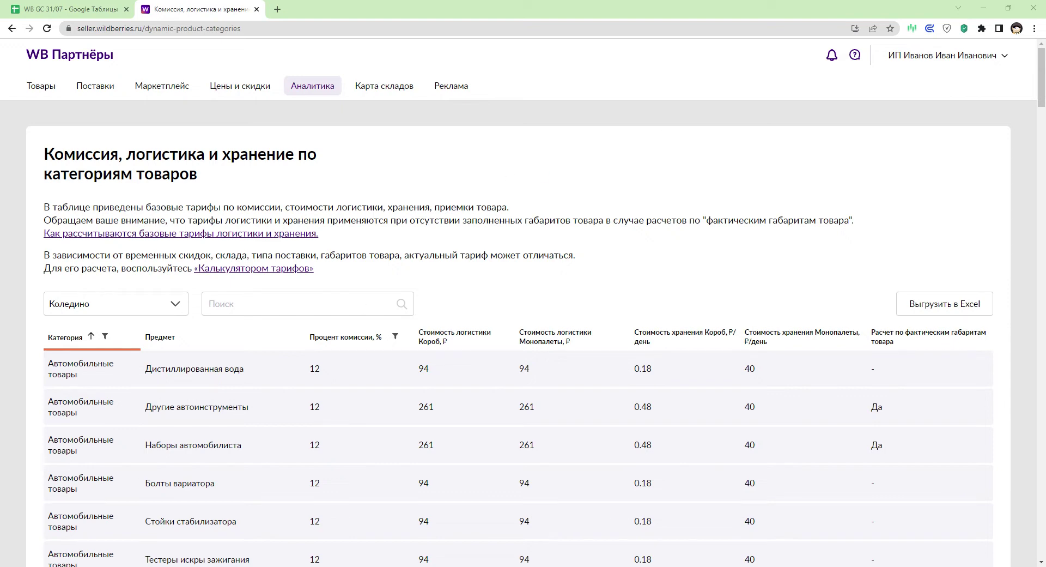
# - Switch to the WB GC 31/07 spreadsheet and look over its Логистика, комиссия and Платная приемка sheets
pyautogui.click(69, 9)
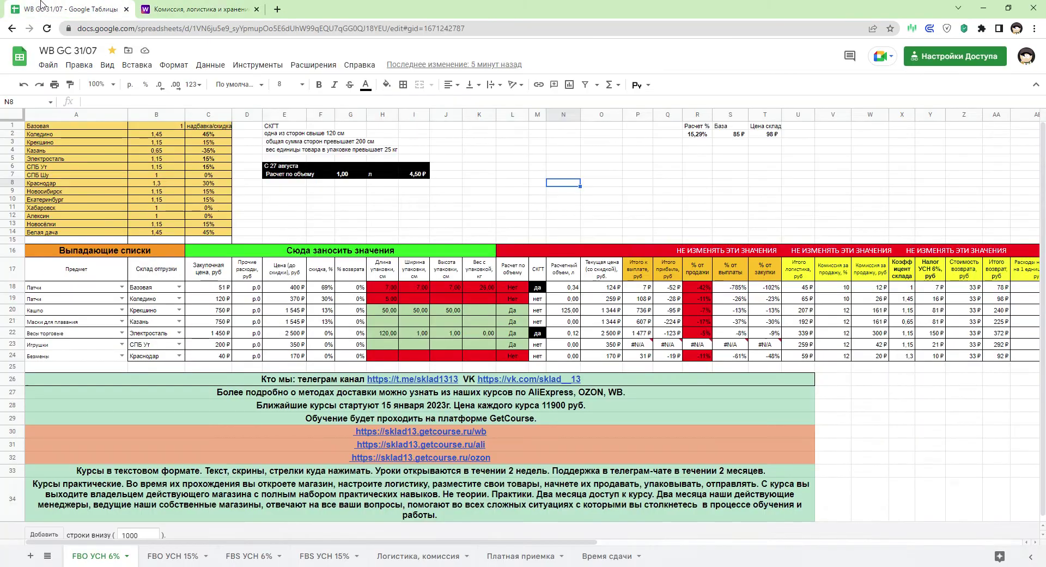
pyautogui.click(425, 556)
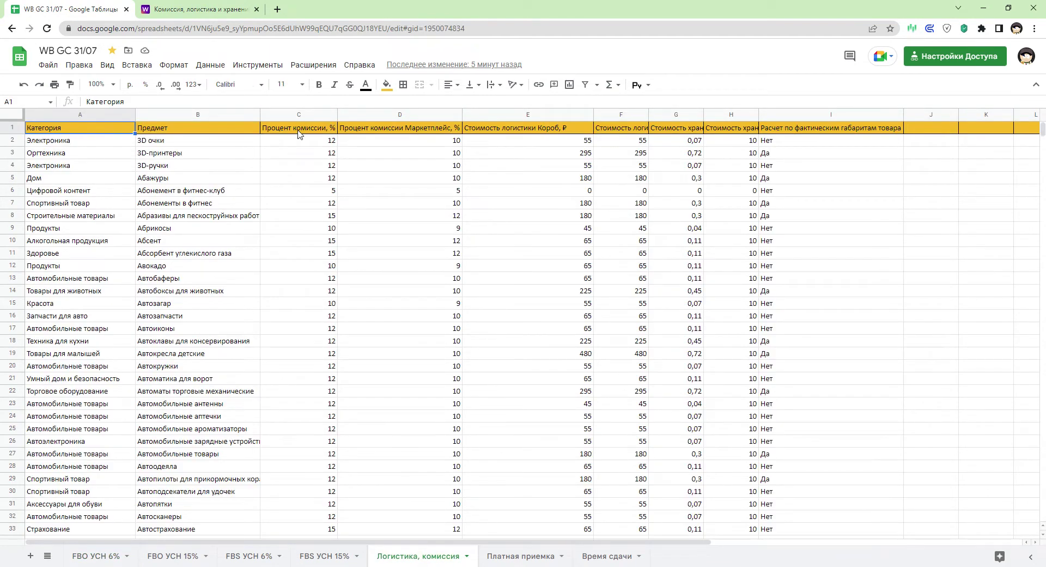
pyautogui.click(504, 560)
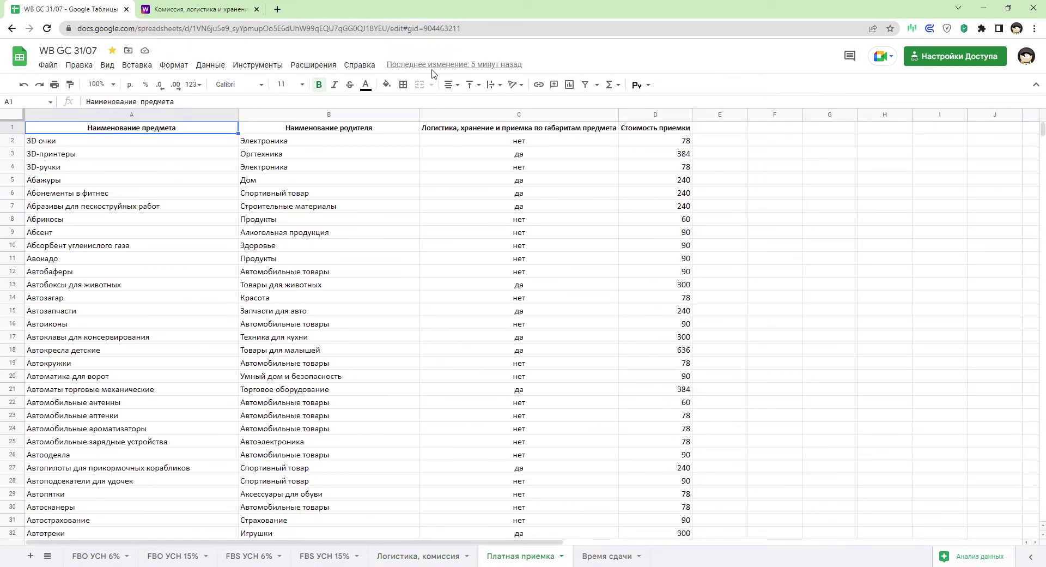
# - Open the full news list on the Wildberries seller portal and read the announcements about changed acceptance tariffs
pyautogui.click(204, 11)
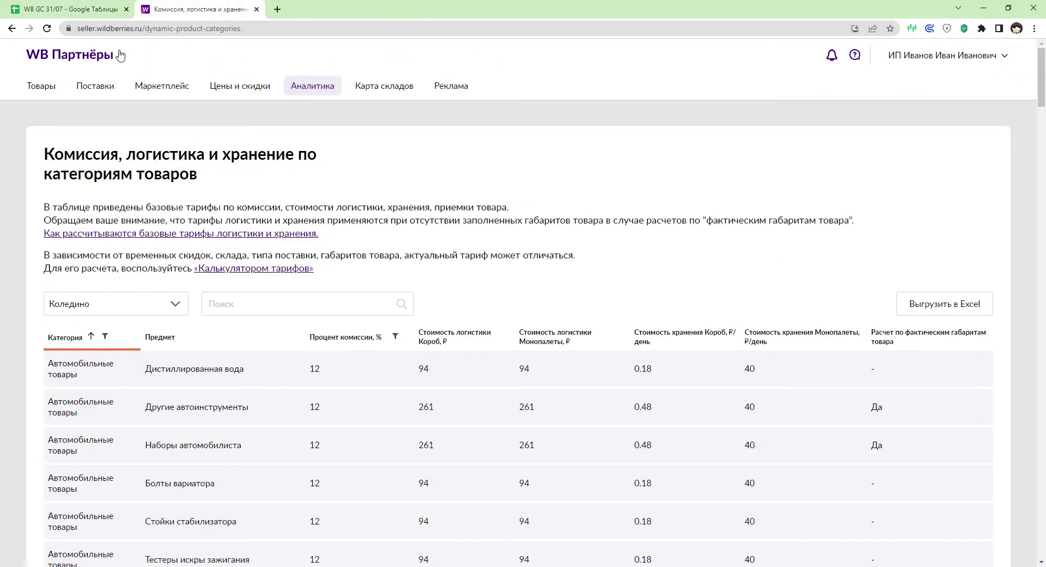
pyautogui.click(55, 58)
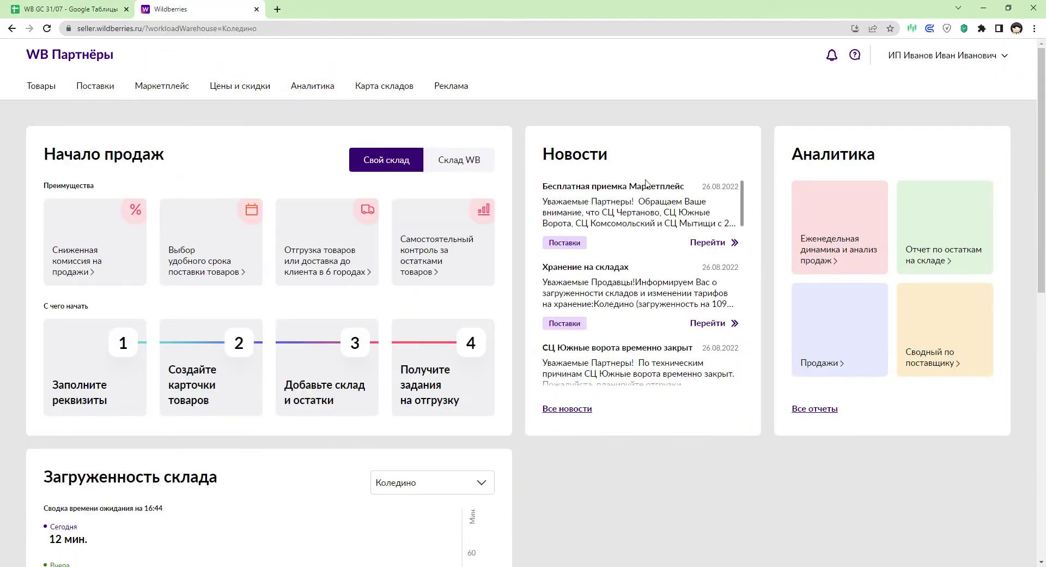
pyautogui.click(583, 413)
pyautogui.scroll(-10, 288, 269)
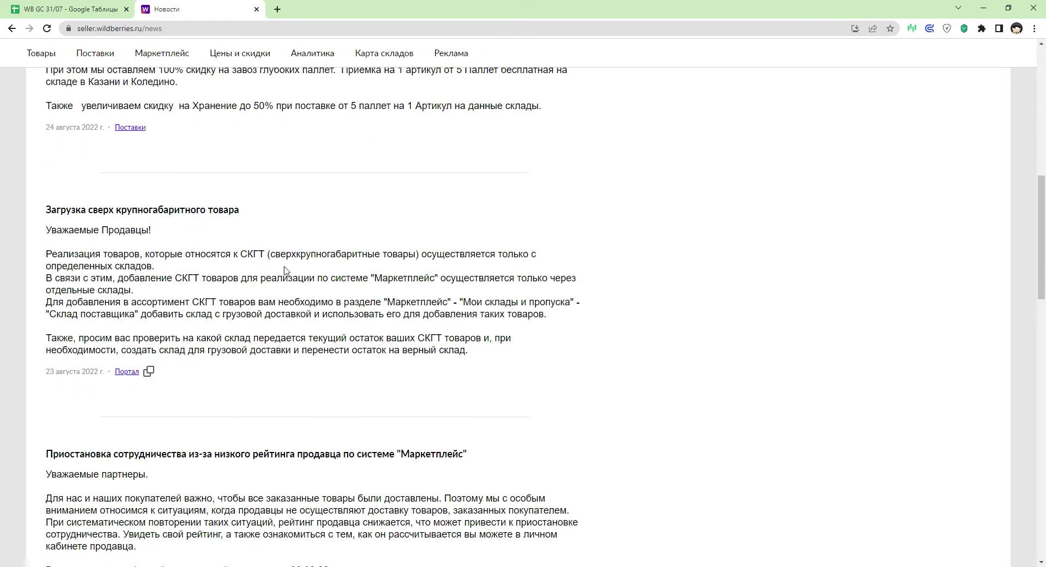
pyautogui.scroll(-12, 288, 268)
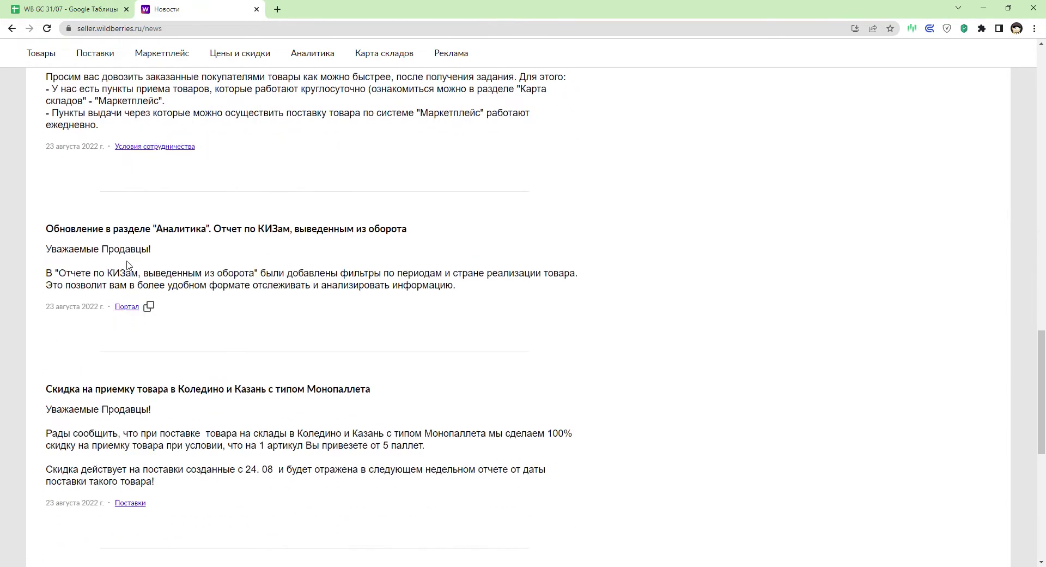
pyautogui.scroll(4, 150, 327)
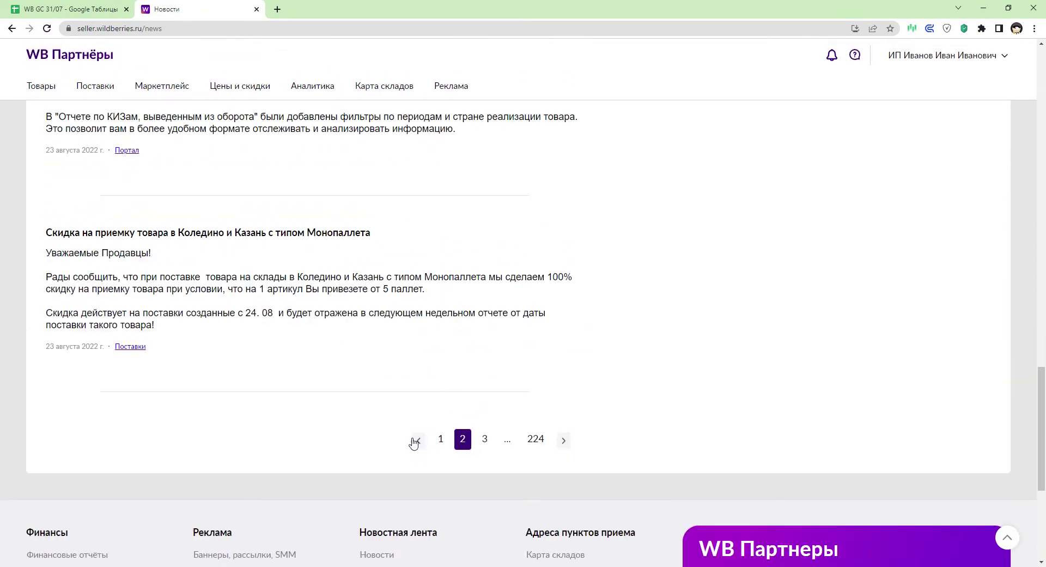
pyautogui.scroll(4, 751, 382)
pyautogui.scroll(15, 750, 381)
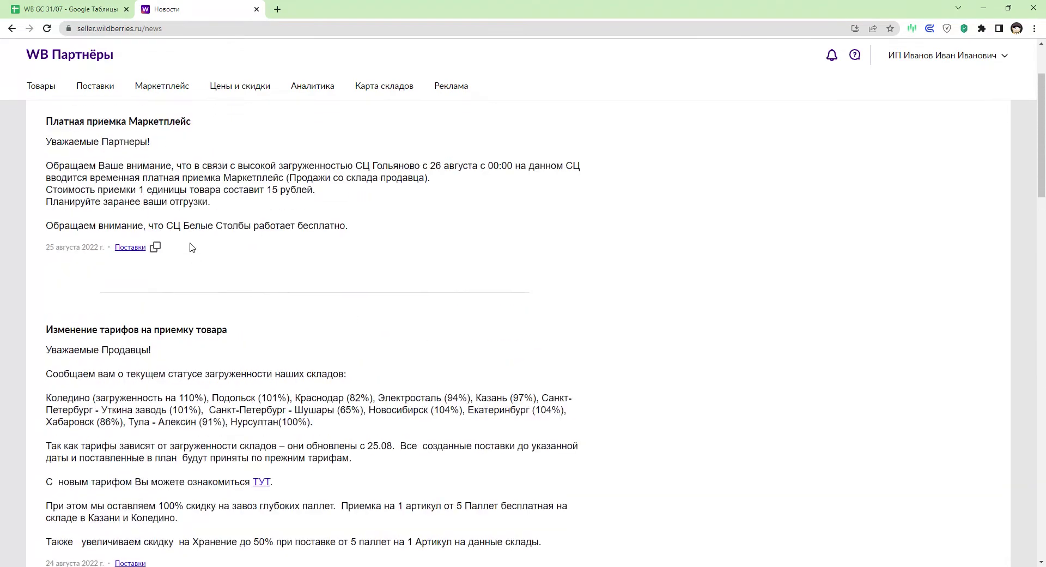
pyautogui.scroll(-5, 239, 268)
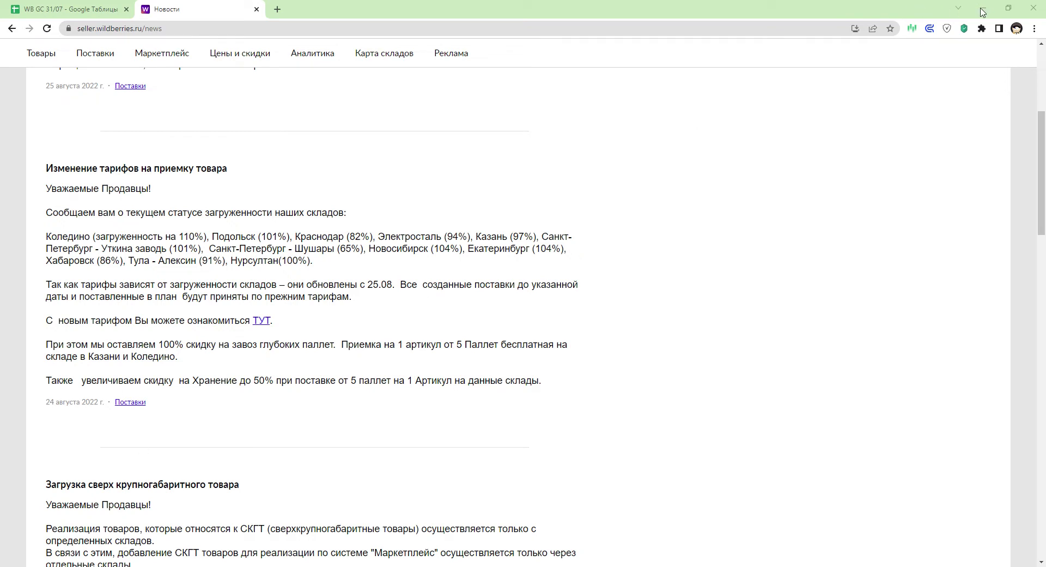
# - Return to the spreadsheet's FBO УСН 6% sheet and examine the warehouse coefficients and the Коледино markup
pyautogui.click(68, 10)
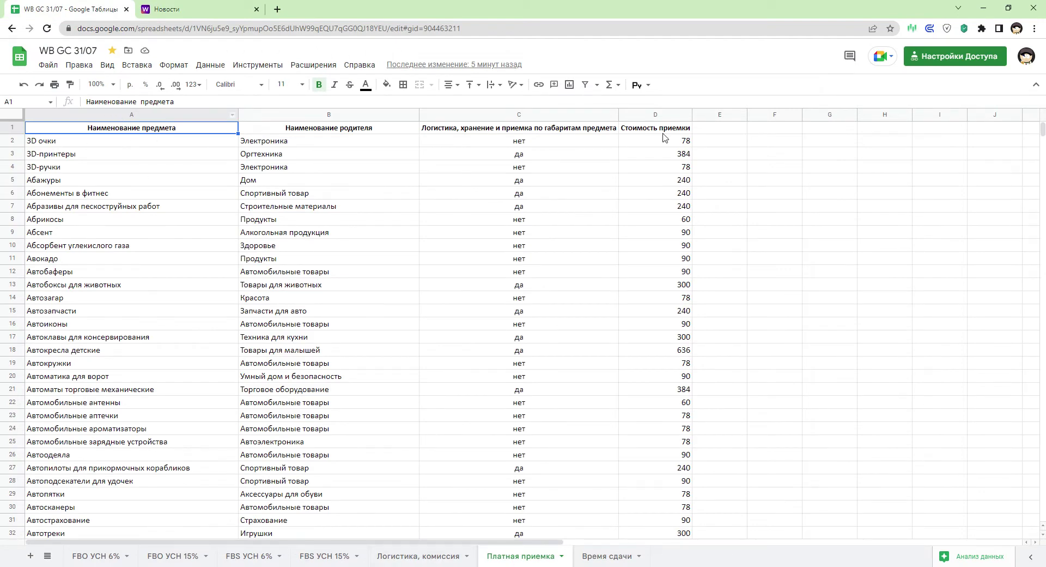
pyautogui.click(98, 555)
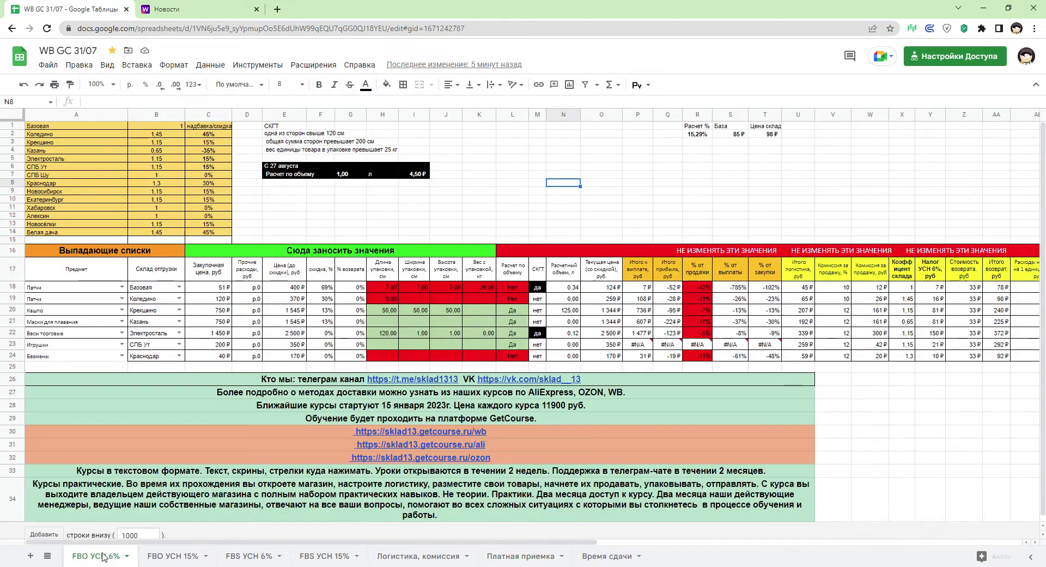
pyautogui.click(159, 143)
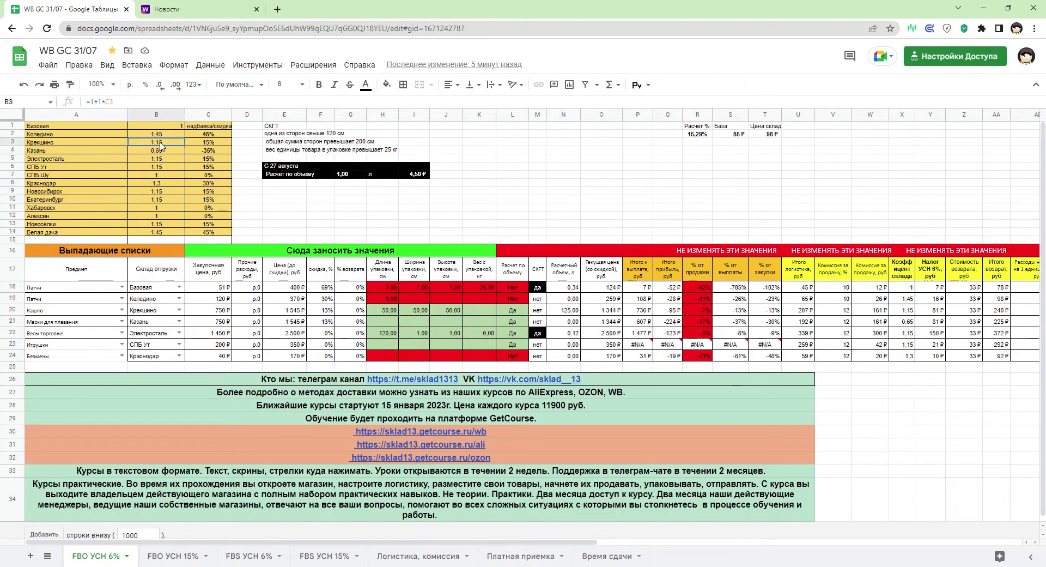
pyautogui.click(211, 137)
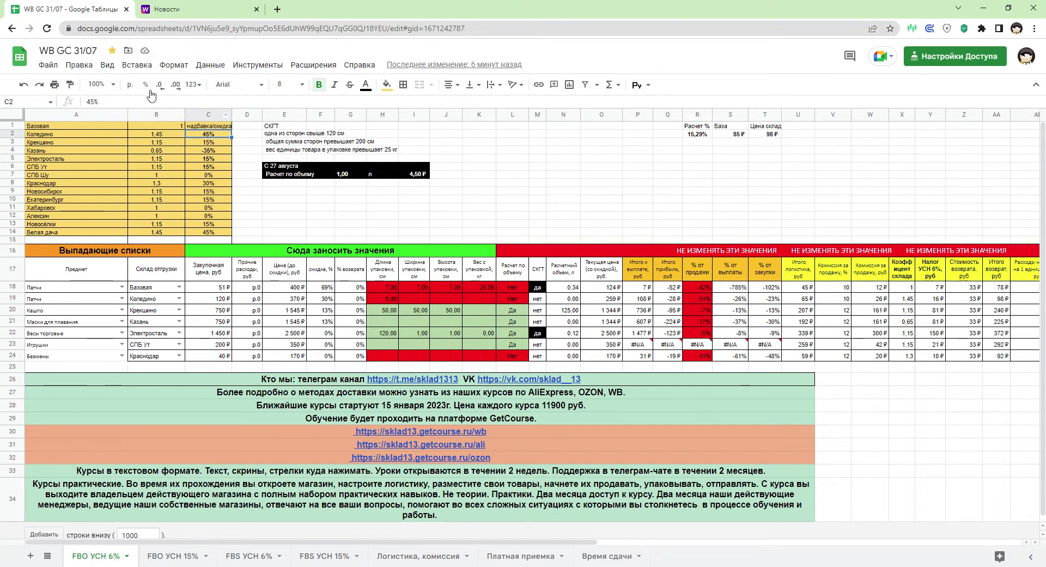
# - On the seller portal, open the commission, logistics and storage page in Аналитика and go to its Калькулятор тарифов
pyautogui.click(218, 10)
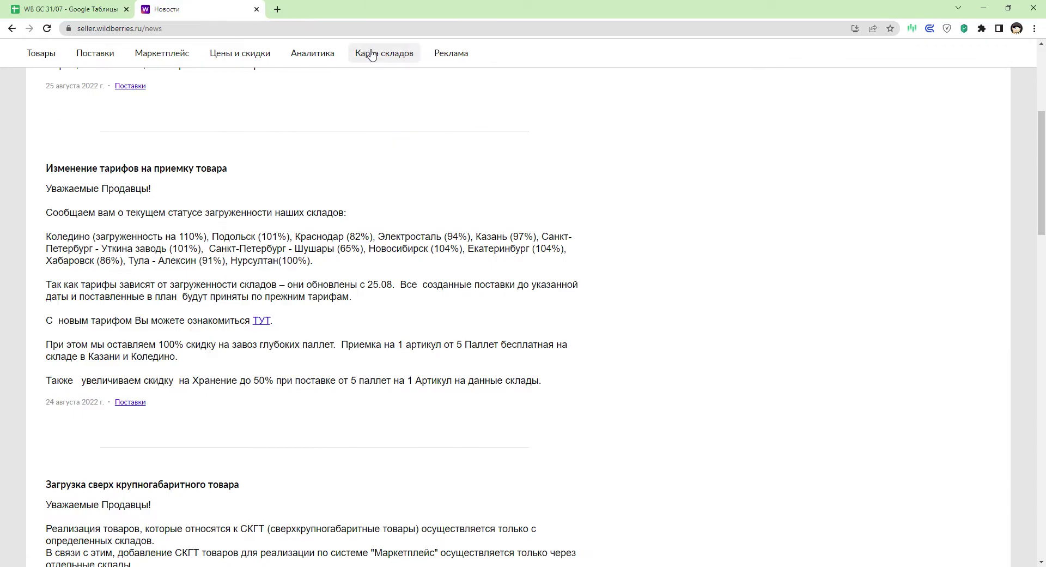
pyautogui.moveTo(319, 58)
pyautogui.click(334, 128)
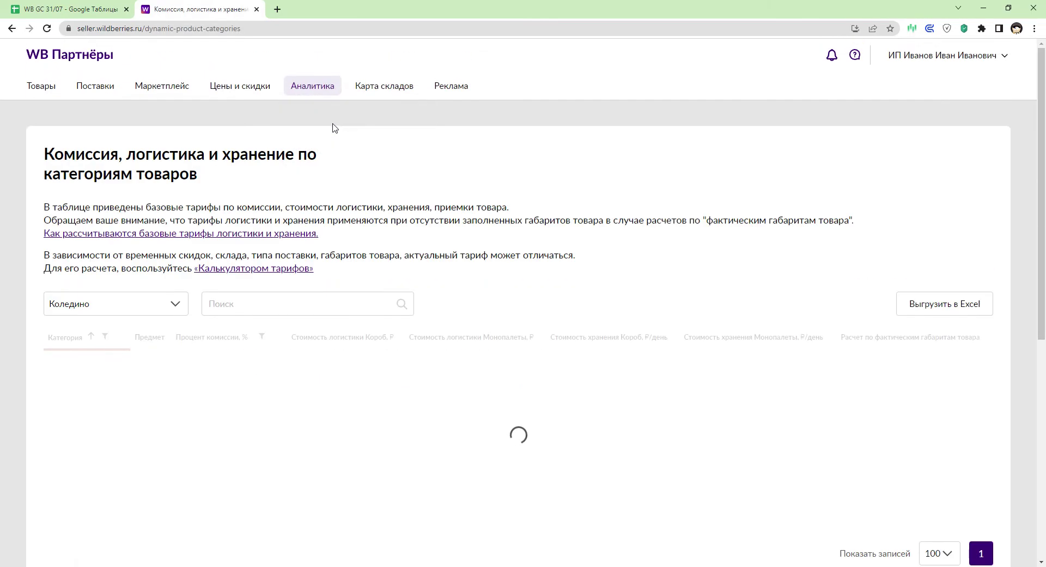
pyautogui.click(244, 268)
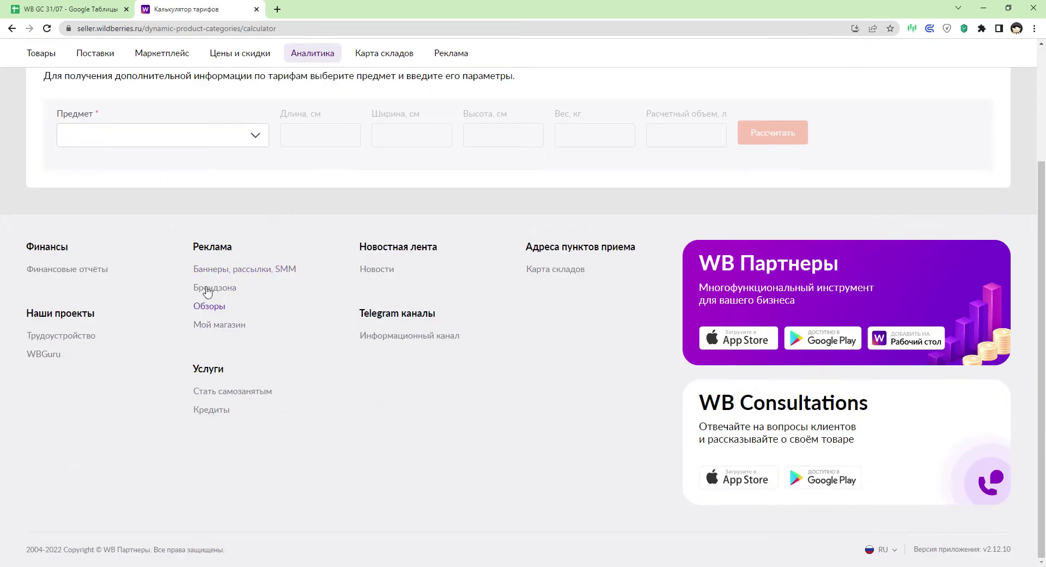
# - Search the item list for "пат", choose Пазлы and calculate its tariffs for all warehouses
pyautogui.click(175, 134)
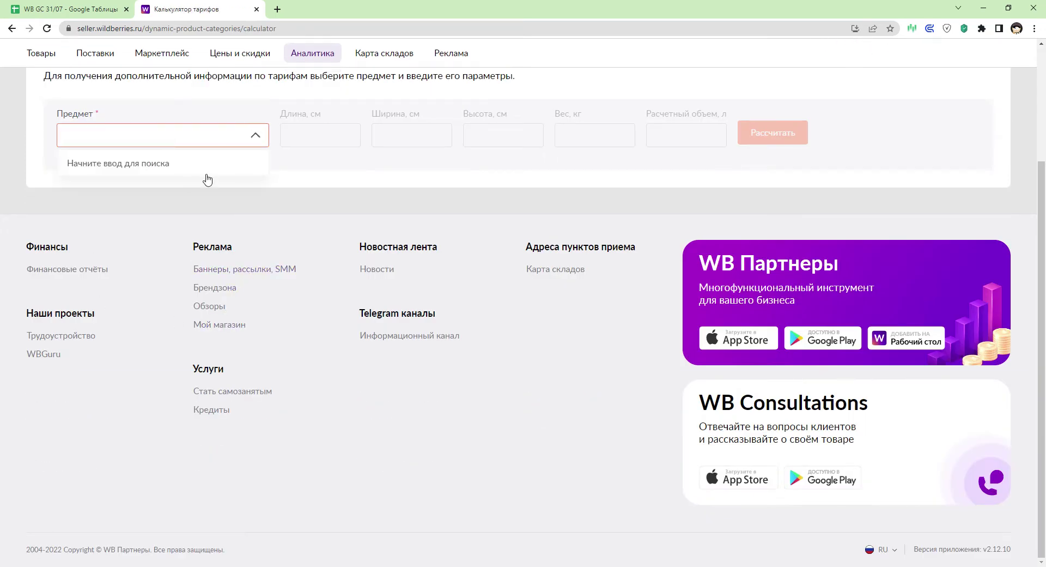
pyautogui.write('пат')
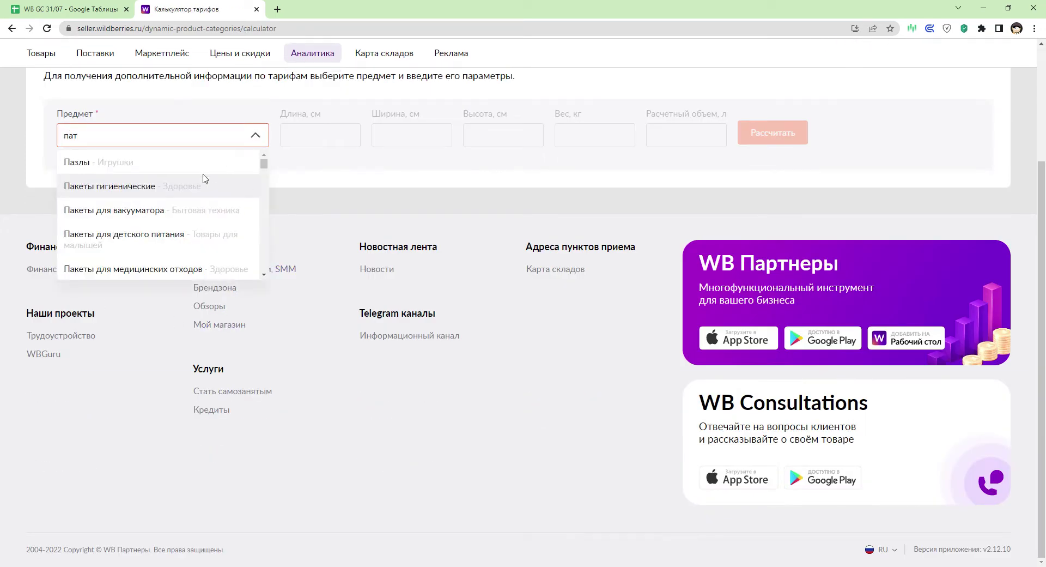
pyautogui.click(194, 162)
pyautogui.click(780, 143)
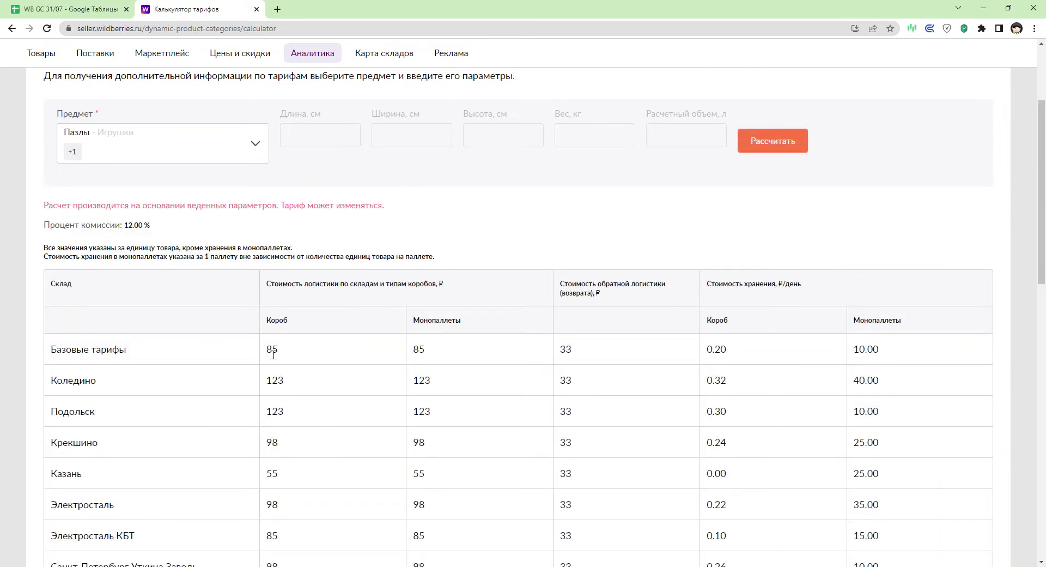
# - Compare the calculator's base box logistics tariff with the База price in cell S2 of the spreadsheet
pyautogui.doubleClick(273, 350)
pyautogui.click(73, 9)
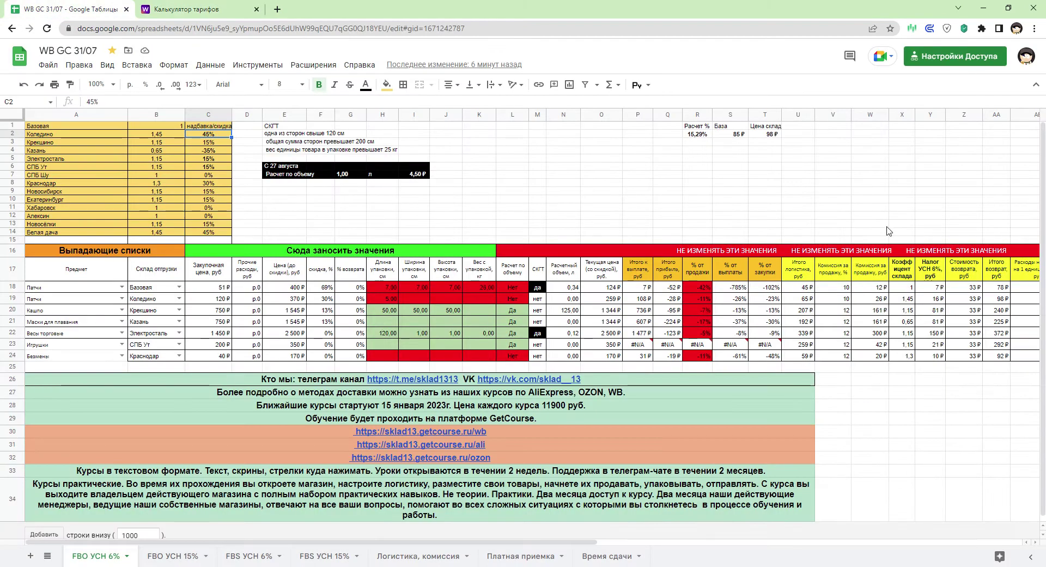
pyautogui.click(738, 136)
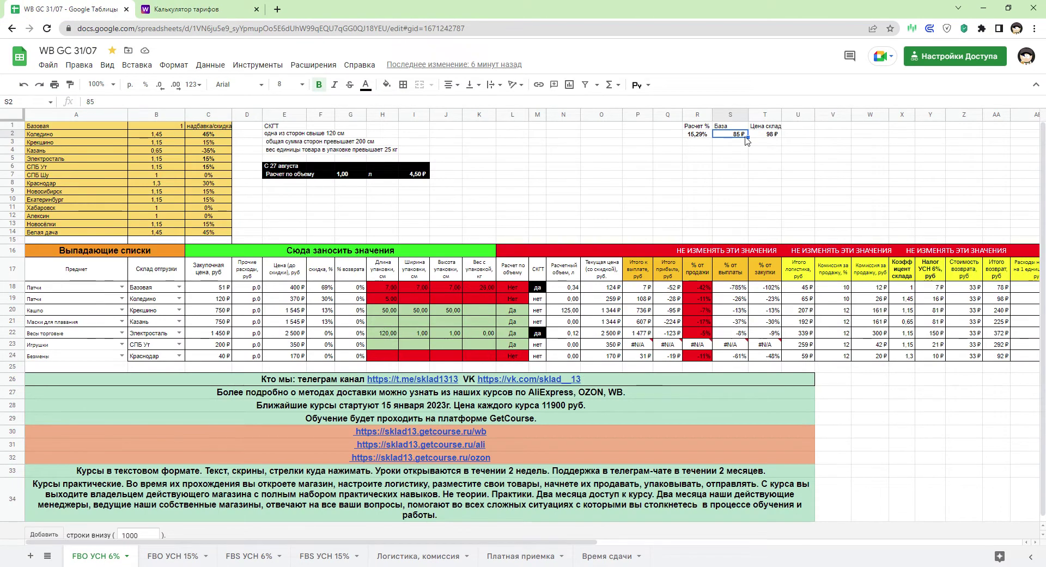
# - Take Коледино's box logistics tariff from the calculator and enter 123 as the Цена склад in cell T2
pyautogui.click(202, 9)
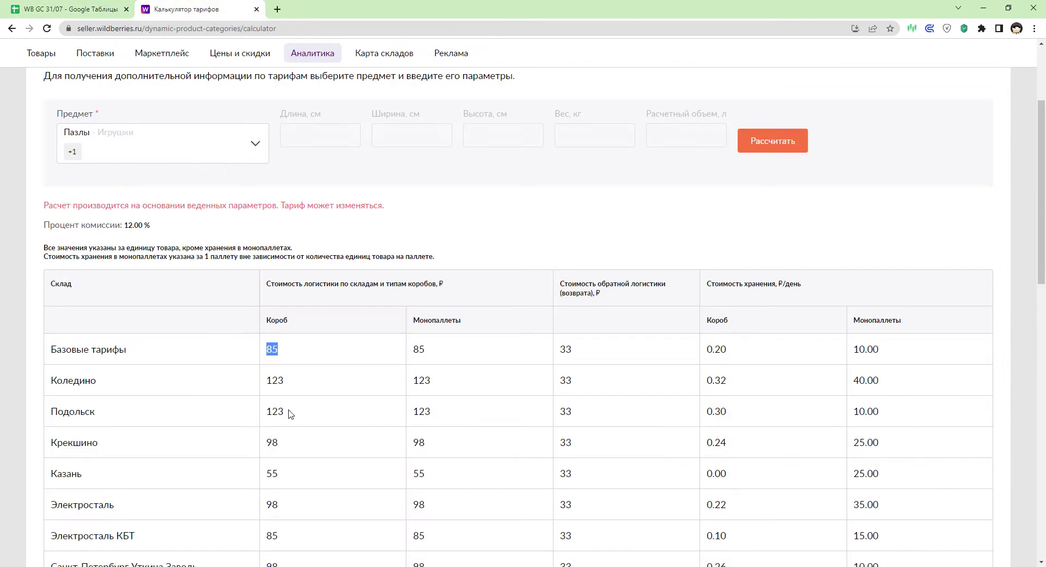
pyautogui.doubleClick(276, 380)
pyautogui.click(71, 9)
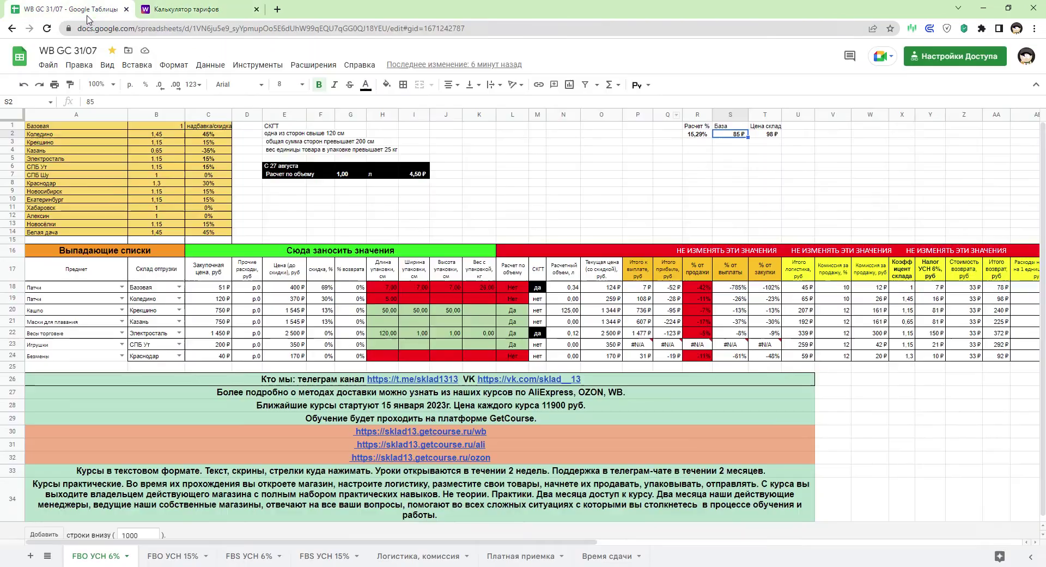
pyautogui.click(774, 136)
pyautogui.write('98')
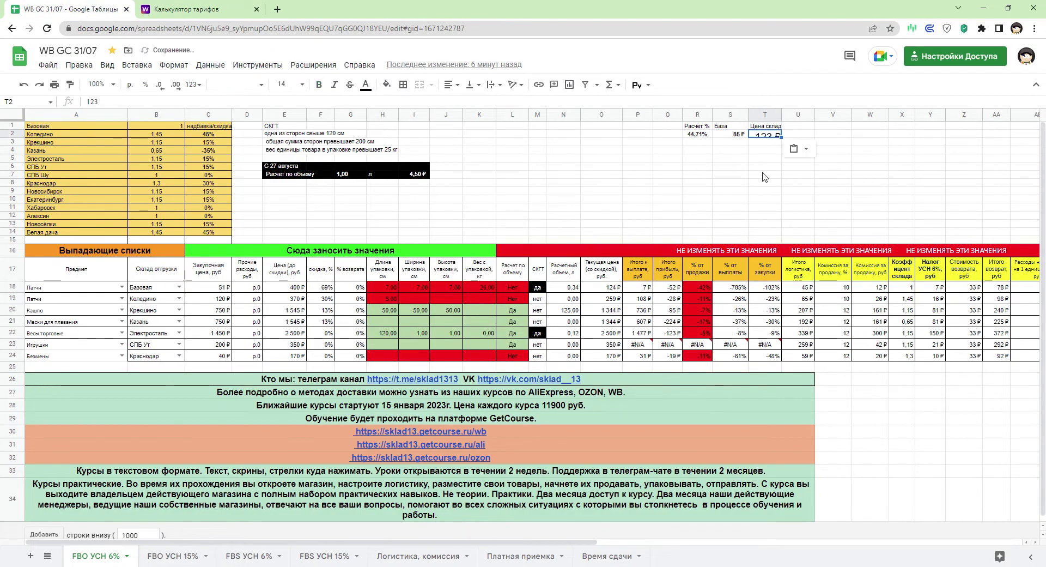
pyautogui.write('123')
pyautogui.press('Return')
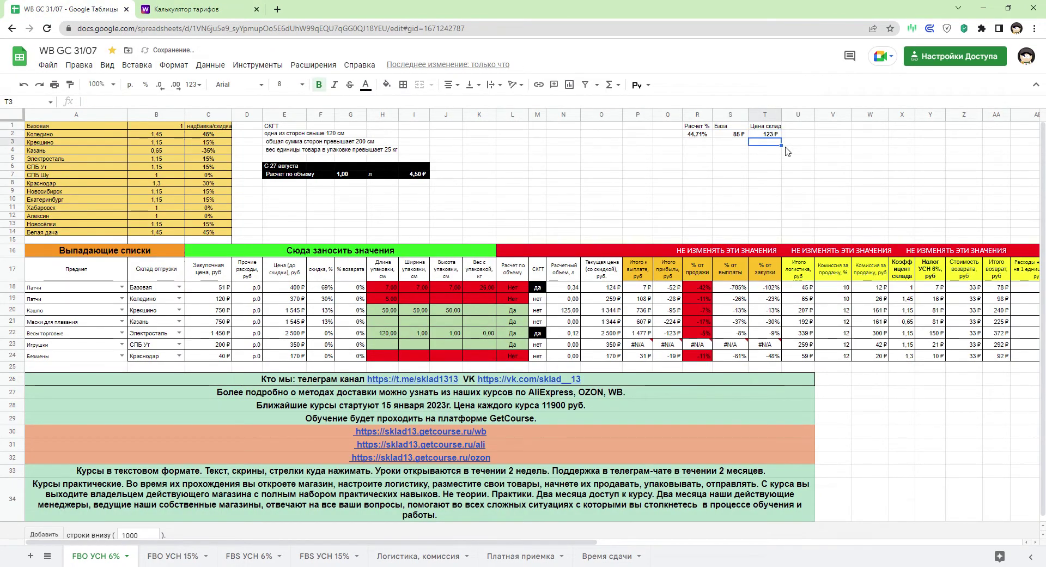
# - Show the Расчет % result in R2 without decimal places and compare it with the Коледино markup
pyautogui.click(706, 136)
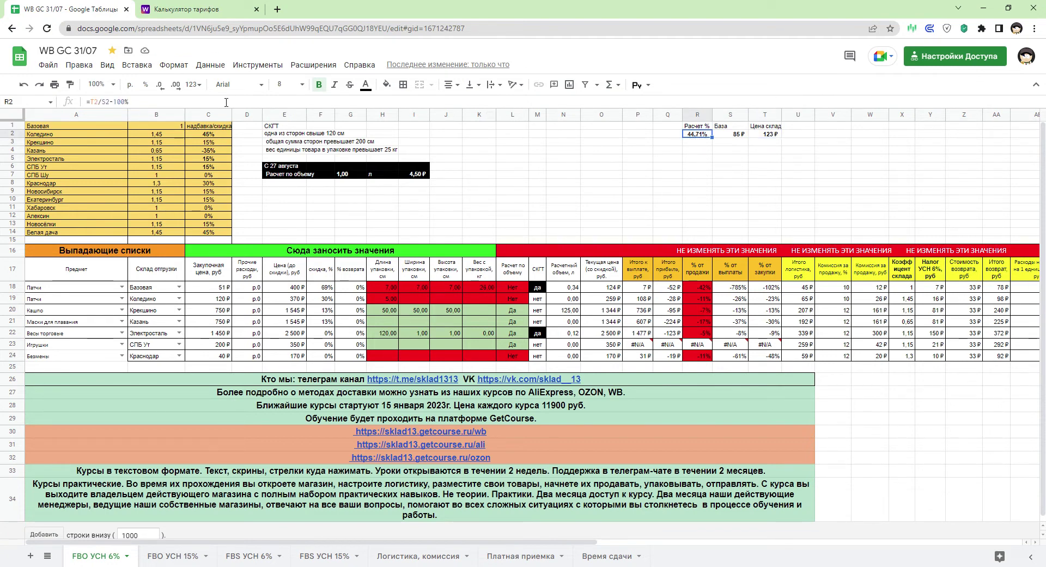
pyautogui.click(152, 87)
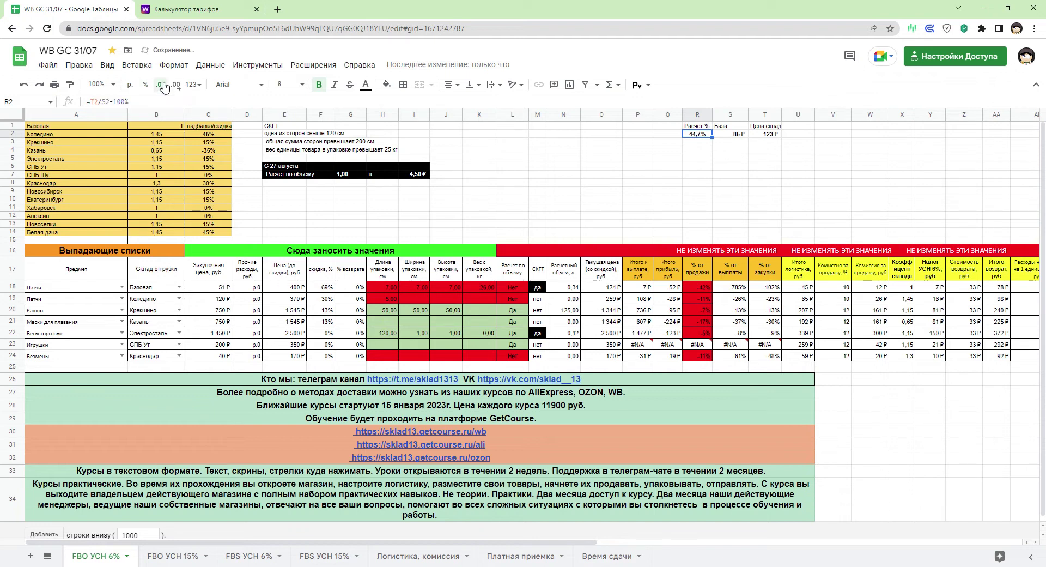
pyautogui.click(164, 87)
pyautogui.click(218, 134)
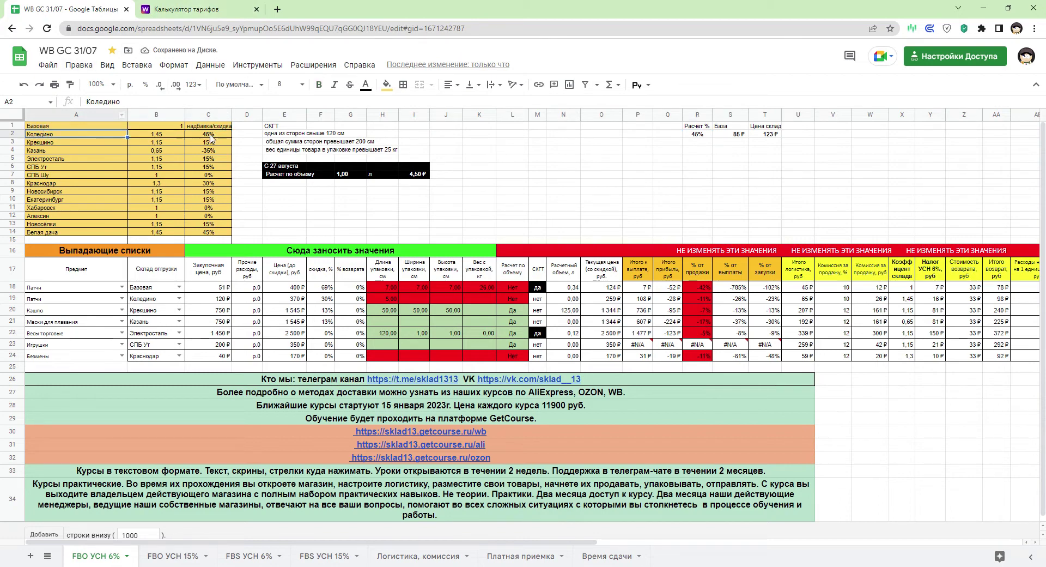
# - Copy Крекшино's box logistics tariff of 98 from the calculator into the Цена склад cell T2
pyautogui.click(210, 11)
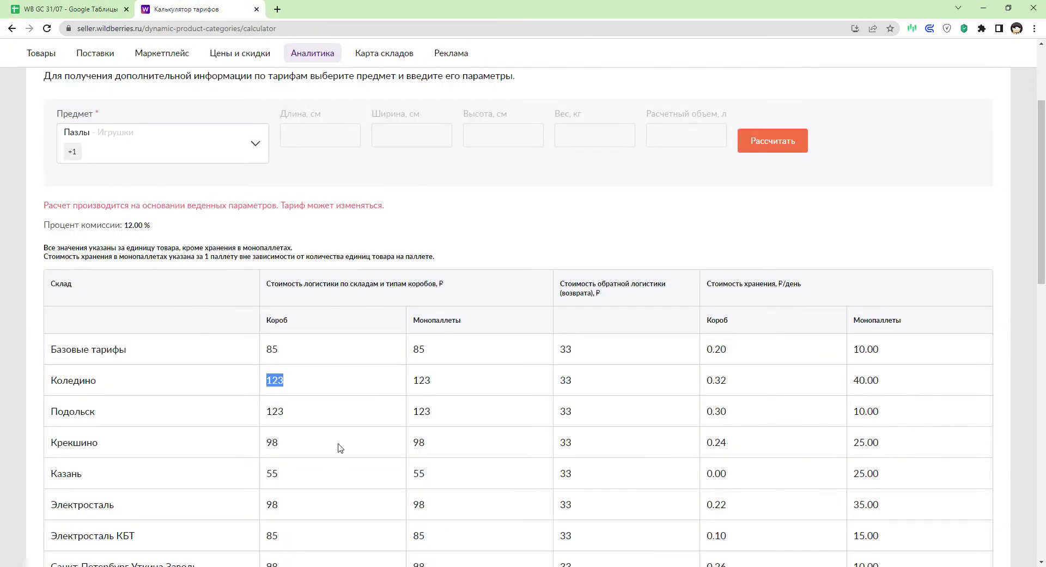
pyautogui.doubleClick(272, 442)
pyautogui.hotkey('ctrl', 'c')
pyautogui.click(79, 8)
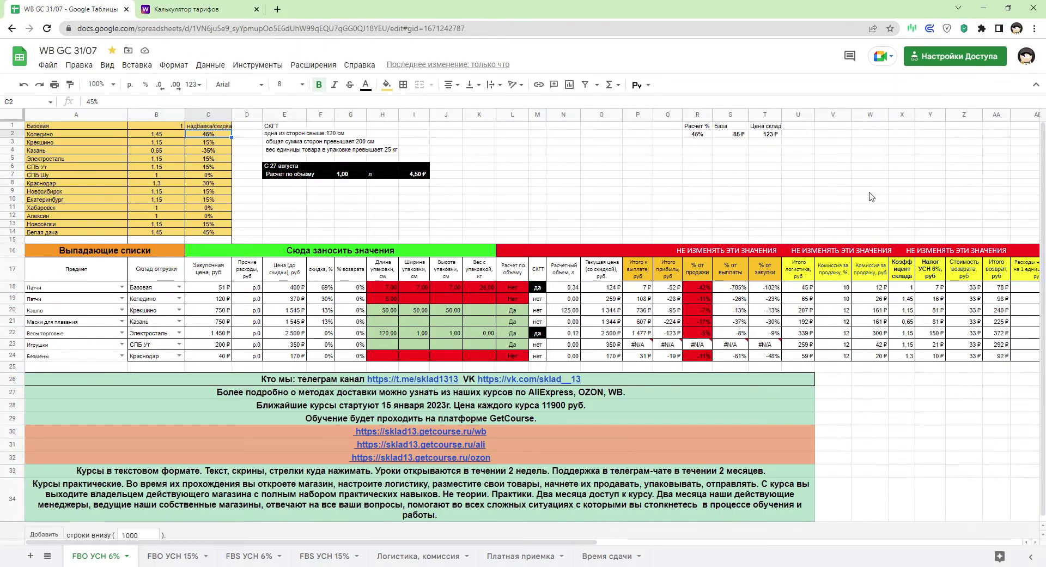
pyautogui.click(763, 134)
pyautogui.hotkey('ctrl', 'v')
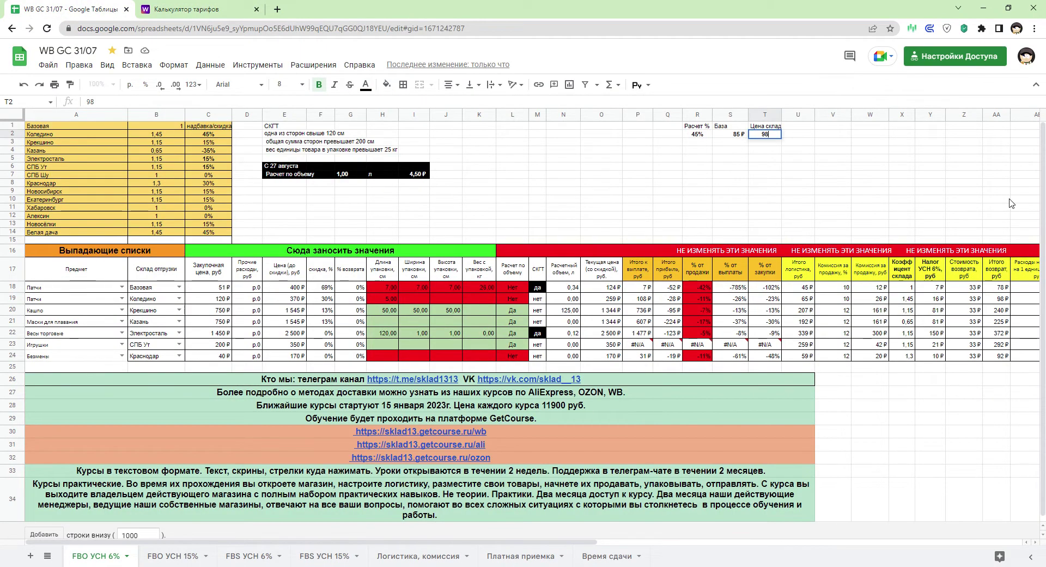
pyautogui.press('Return')
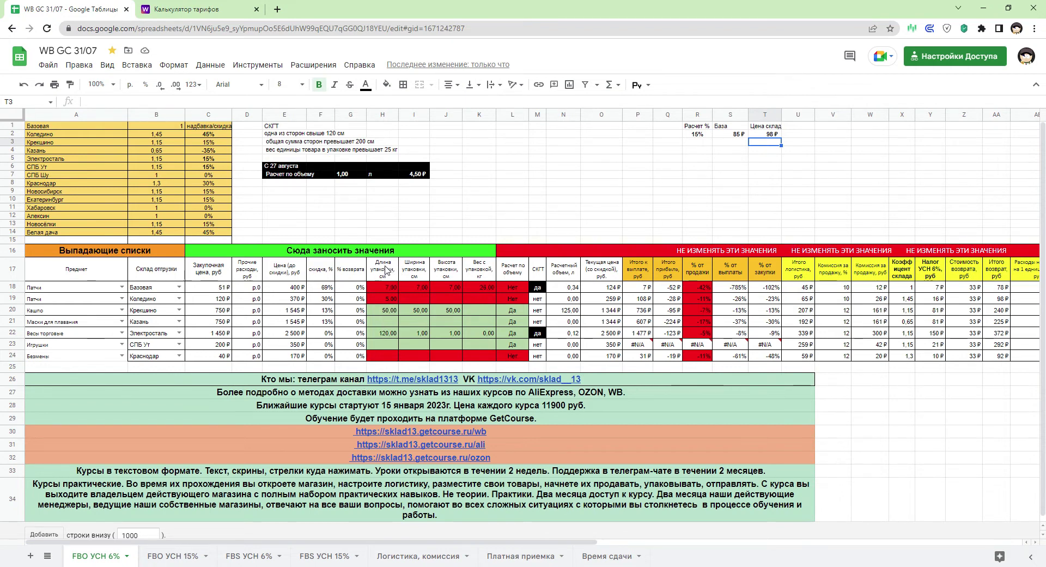
# - Examine the package dimension and weight columns together with the Расчет по объему and СКГТ columns, rows 17 to 24
pyautogui.moveTo(385, 269); pyautogui.dragTo(537, 361)
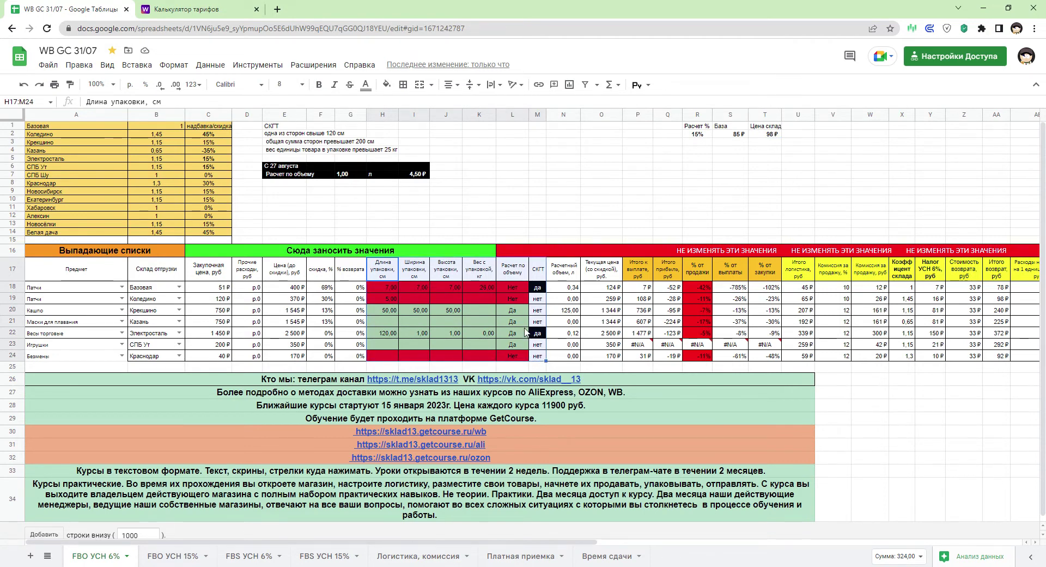
pyautogui.click(512, 274)
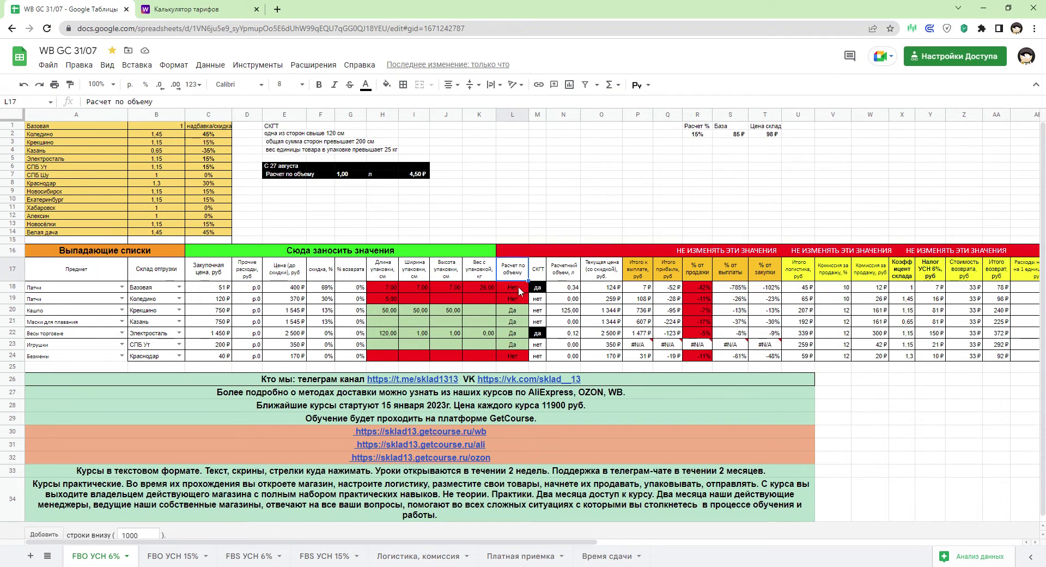
# - Switch to the seller portal and reopen the tariff calculator from the Комиссия, логистика и хранение page under Аналитика
pyautogui.click(518, 286)
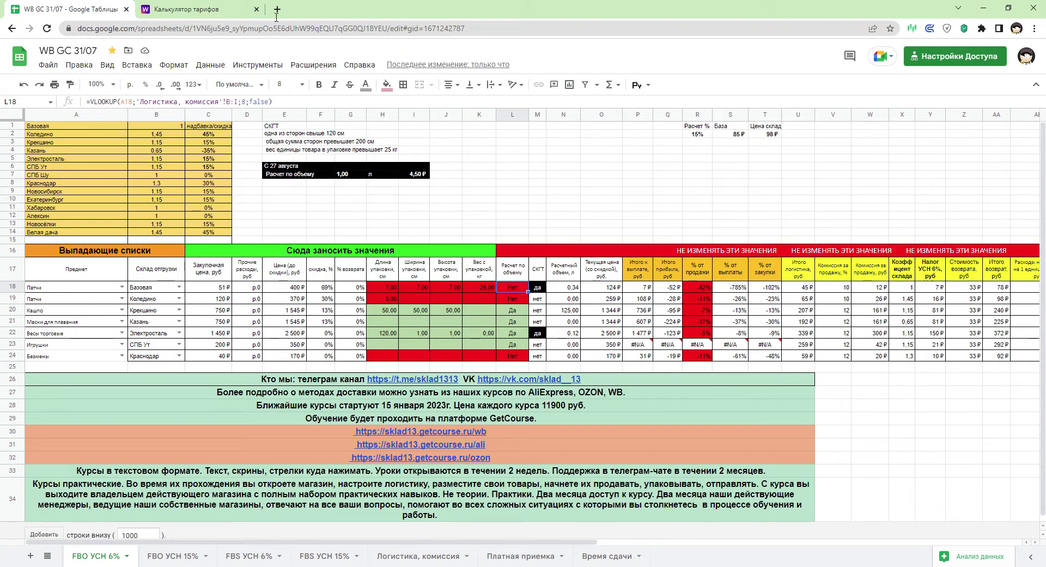
pyautogui.click(205, 15)
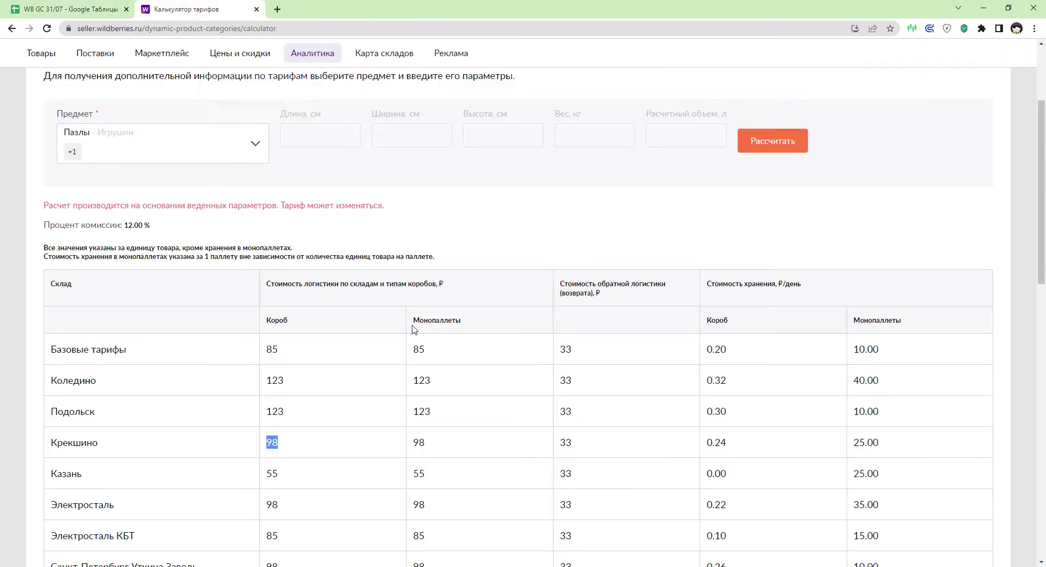
pyautogui.scroll(3, 414, 327)
pyautogui.moveTo(306, 92)
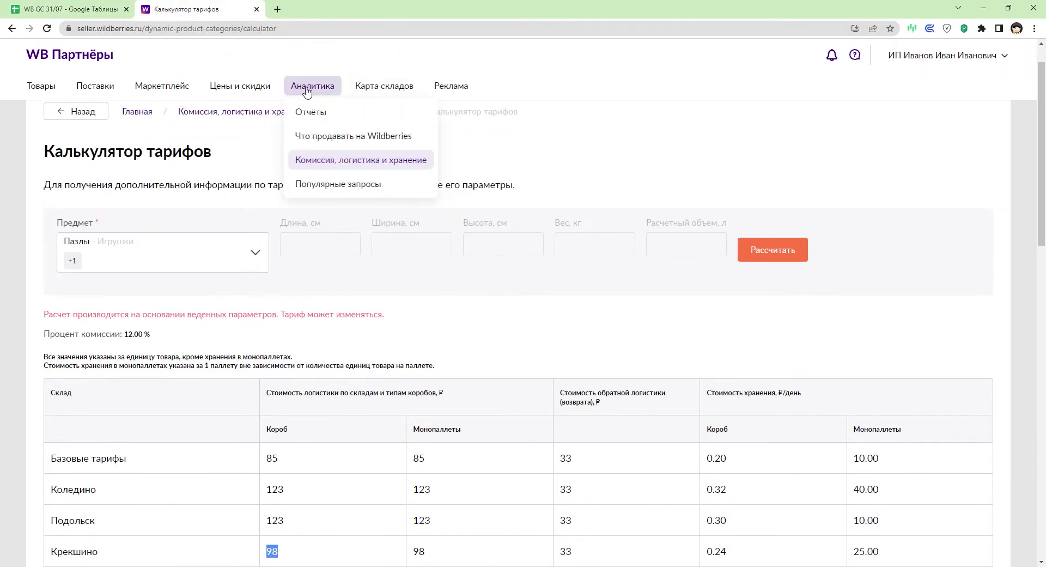
pyautogui.click(336, 162)
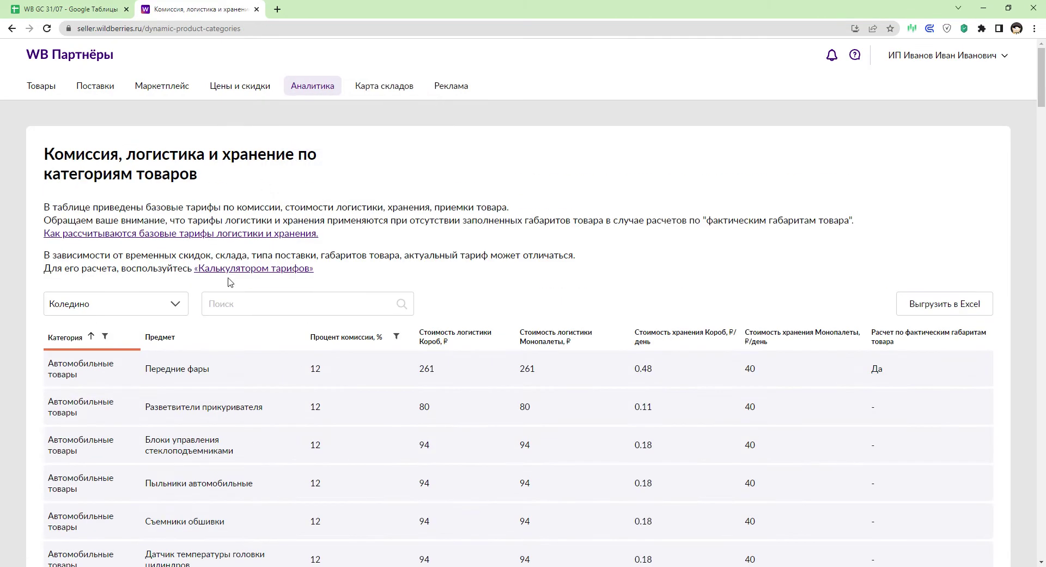
pyautogui.click(252, 275)
# - Choose Кашпо from the category Все для садоводства as the calculator's item and run the calculation
pyautogui.click(164, 254)
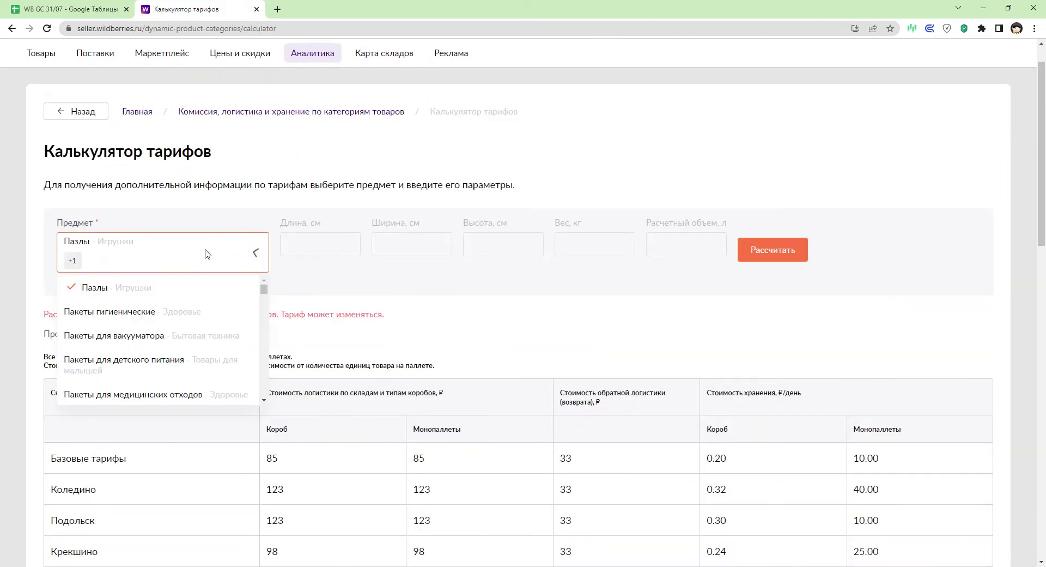
pyautogui.click(77, 10)
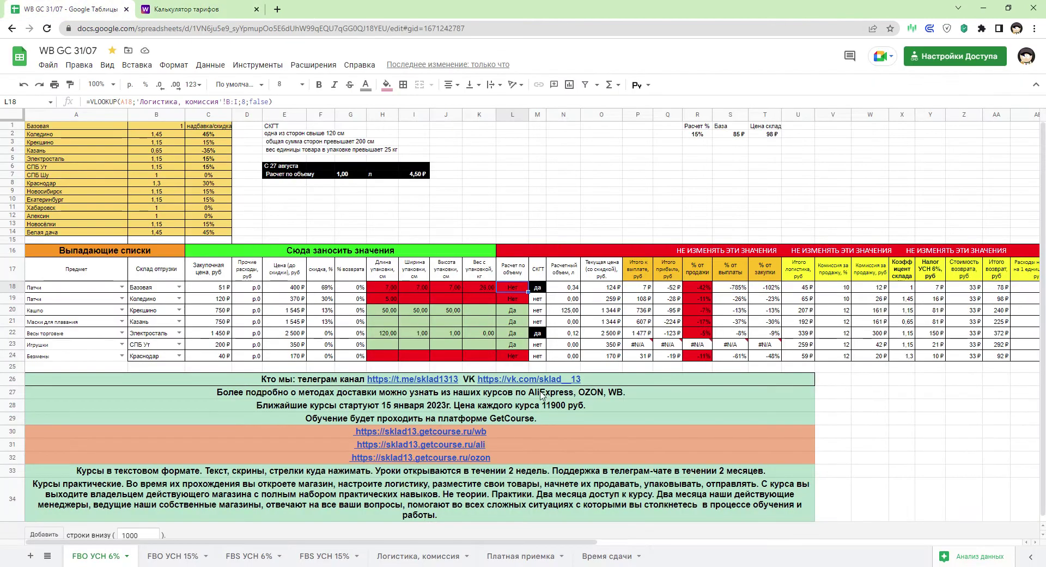
pyautogui.click(185, 9)
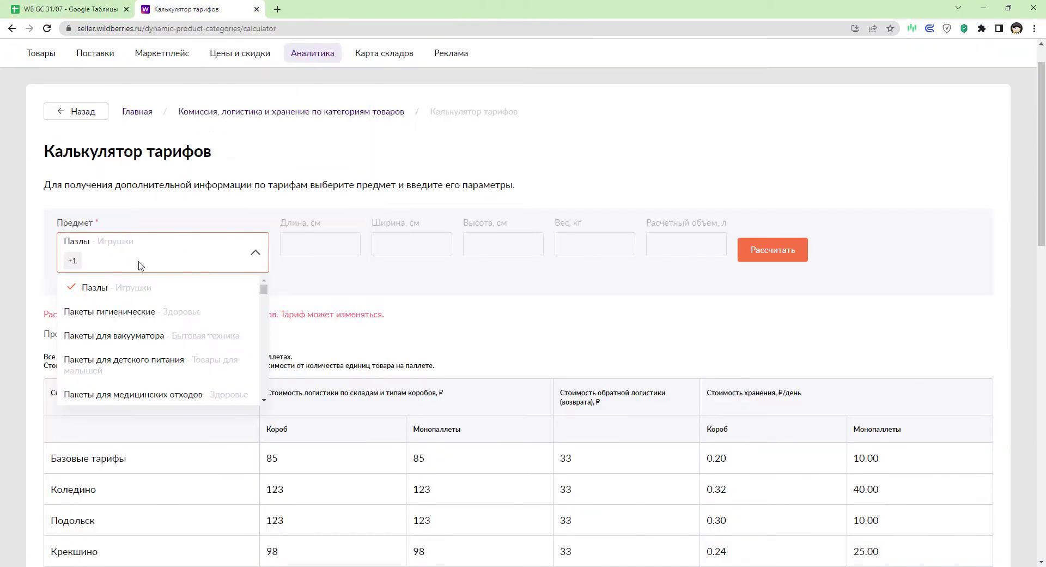
pyautogui.write('каш')
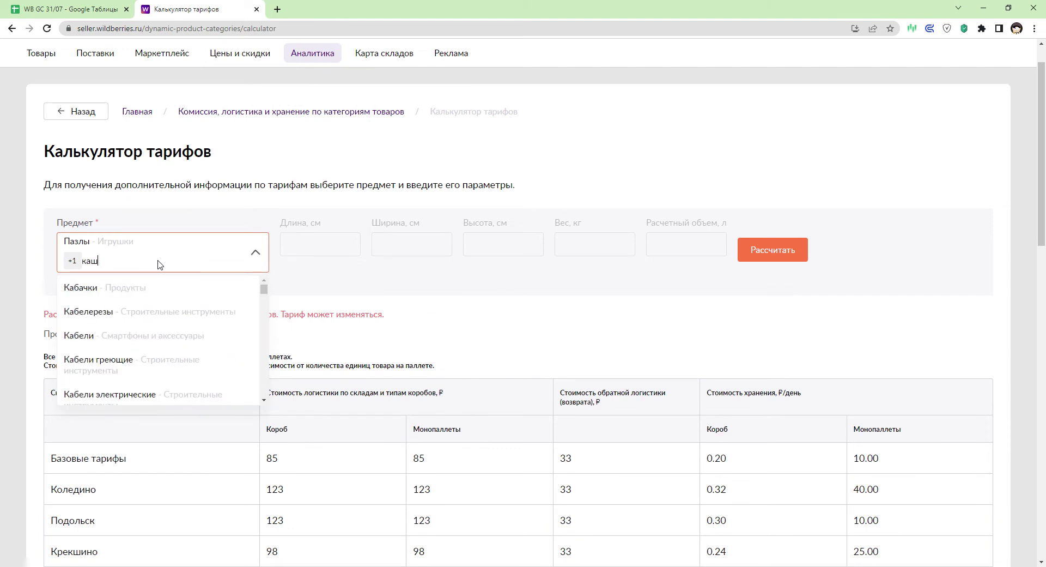
pyautogui.write('по')
pyautogui.click(140, 286)
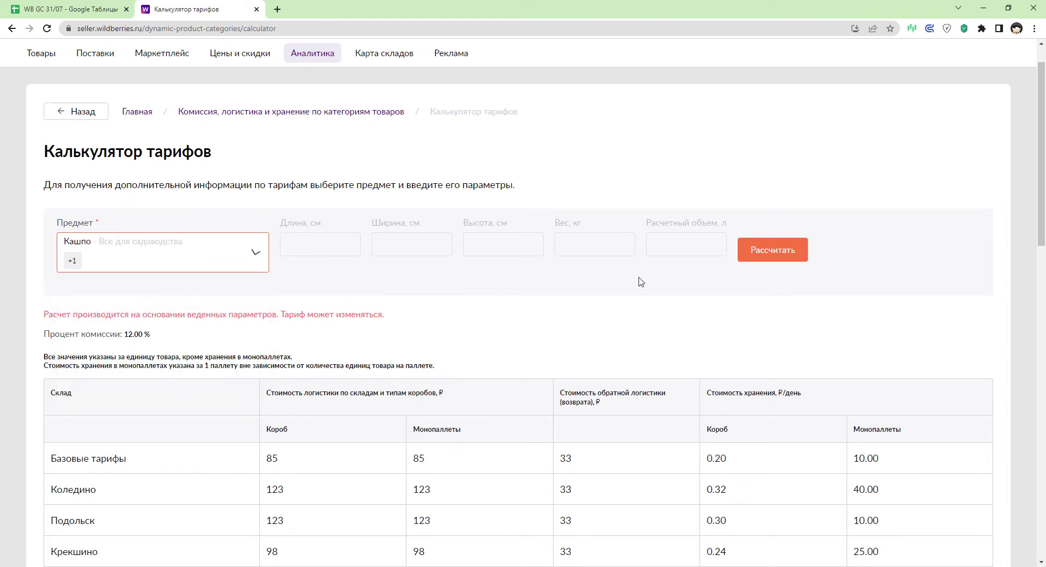
pyautogui.click(783, 251)
# - Calculate the Кашпо tariffs for a 50 × 50 × 50 cm package weighing 26 kg
pyautogui.click(310, 252)
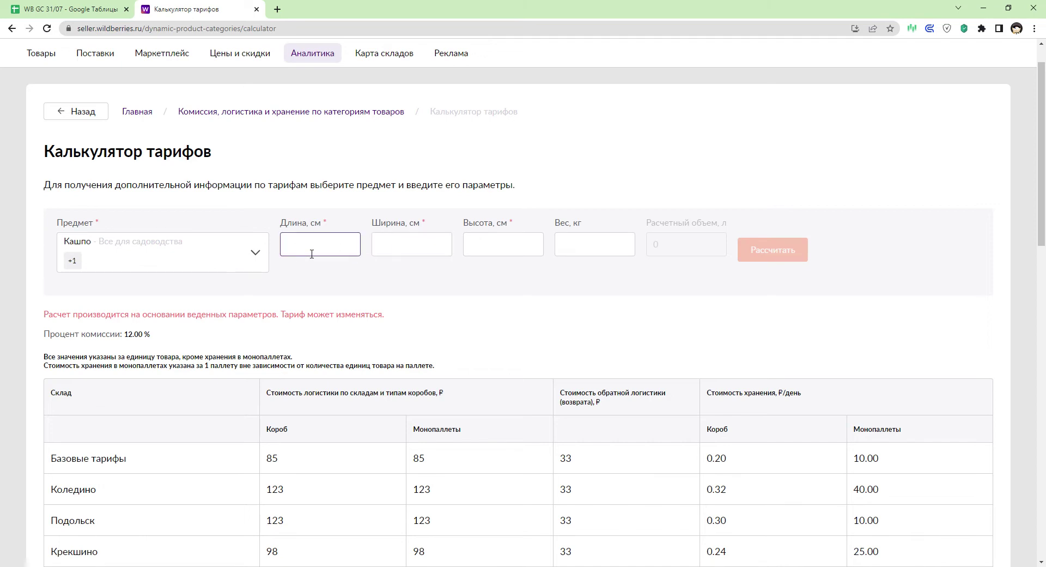
pyautogui.press('Tab')
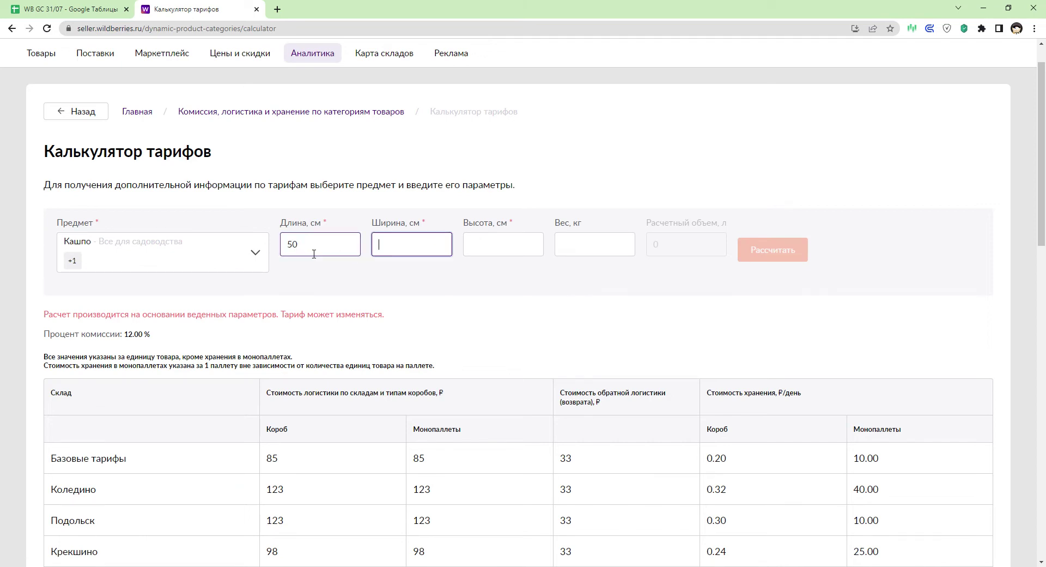
pyautogui.press('Tab')
pyautogui.write('50')
pyautogui.press('Tab')
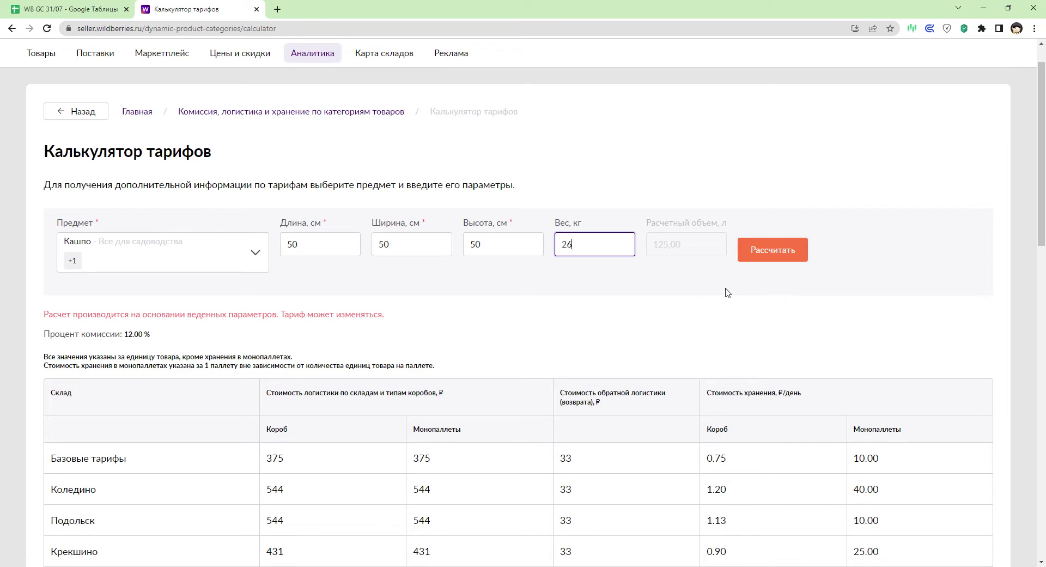
pyautogui.click(780, 247)
# - Set the package weight to 50 kg, recalculate and check the base box logistics tariff
pyautogui.click(628, 250)
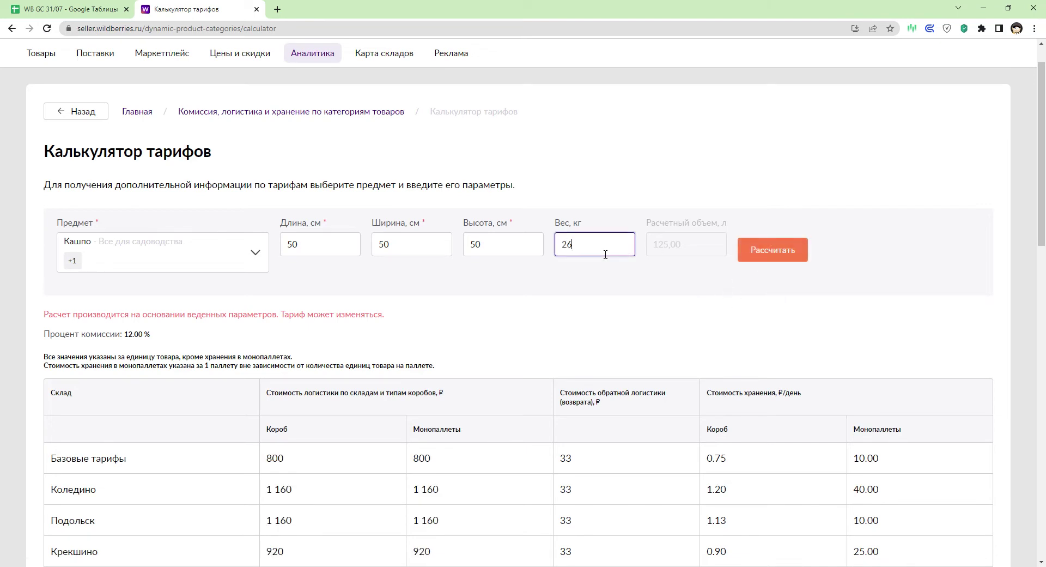
pyautogui.doubleClick(607, 249)
pyautogui.write('50')
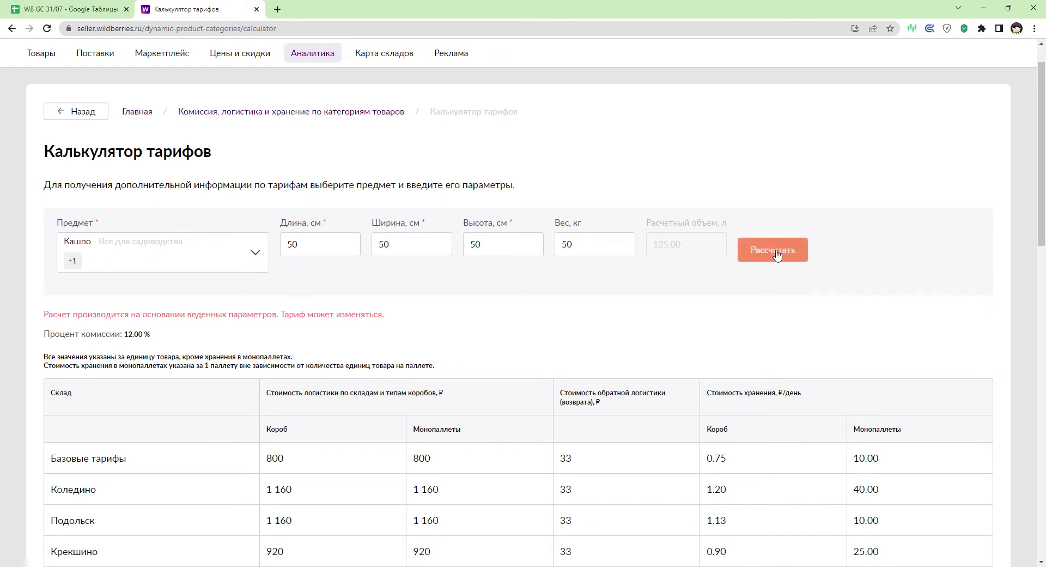
pyautogui.click(588, 247)
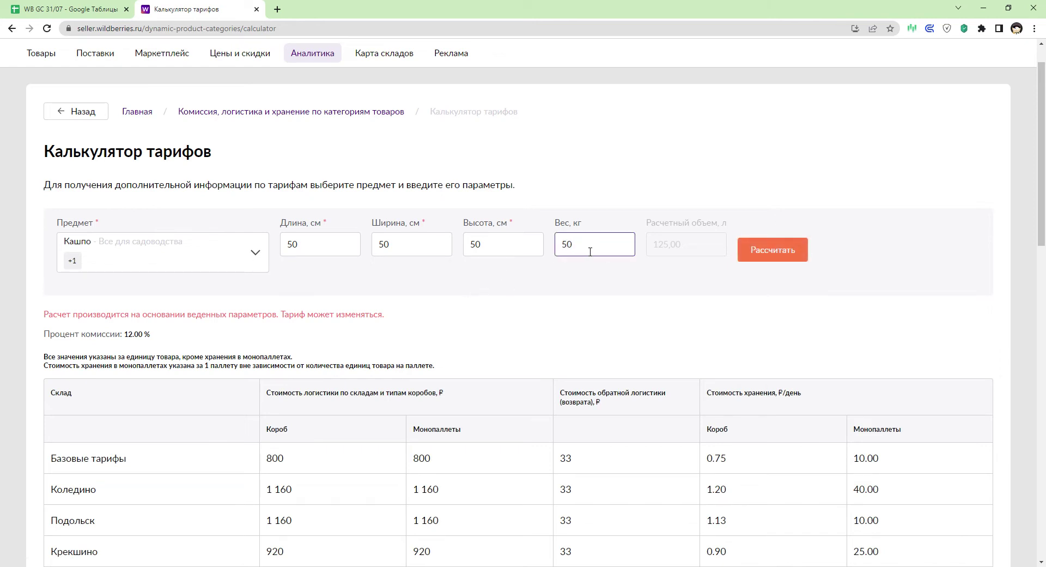
pyautogui.click(278, 464)
pyautogui.doubleClick(277, 464)
# - Set the package weight to 24 kg and recalculate the Кашпо tariffs
pyautogui.click(603, 255)
pyautogui.doubleClick(617, 255)
pyautogui.write('24')
pyautogui.click(711, 276)
pyautogui.click(743, 253)
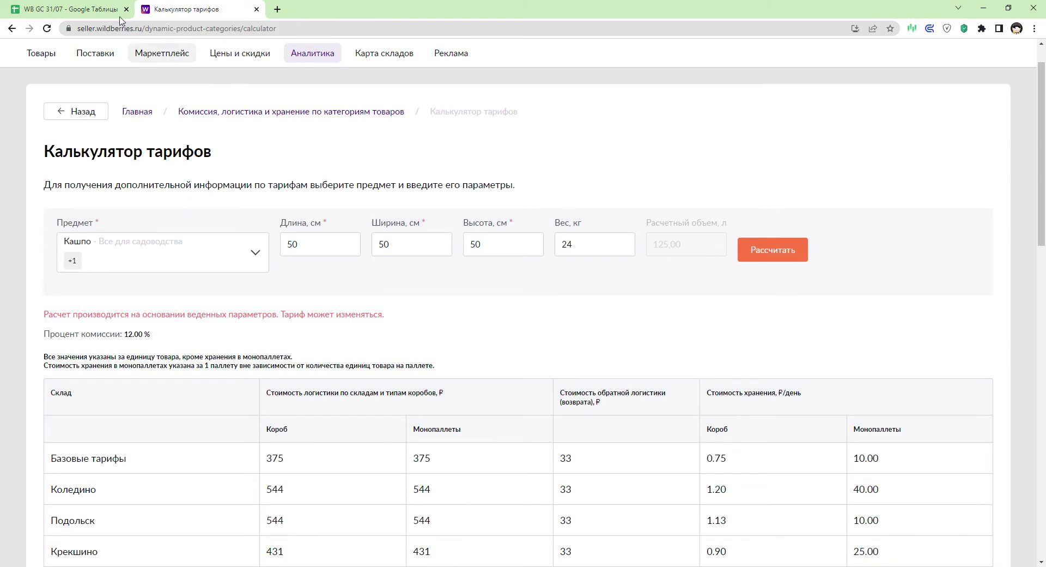
# - Compare the Кашпо package dimensions and volume in spreadsheet row 20 with the values in the tariff calculator
pyautogui.click(81, 10)
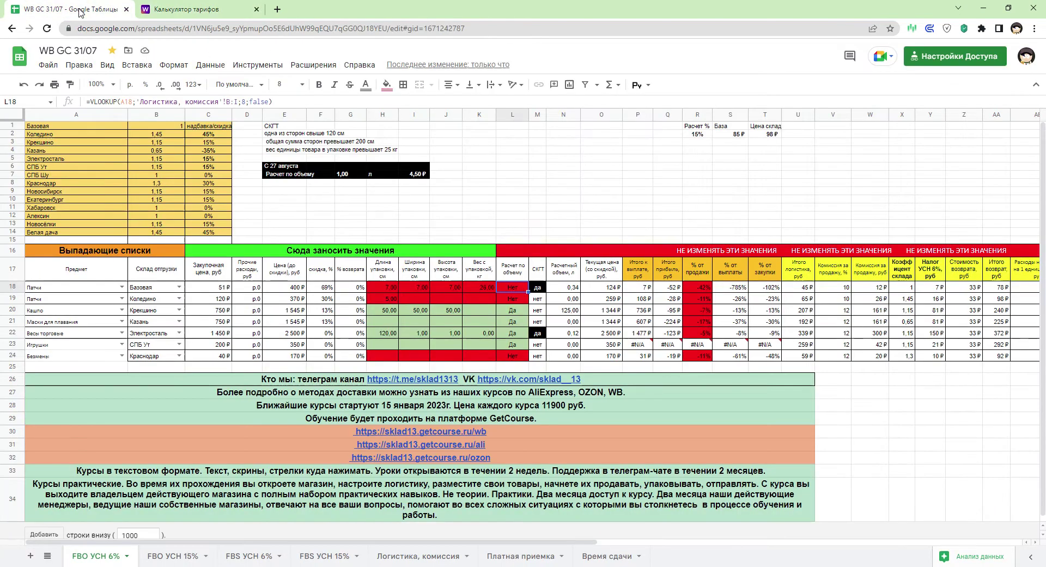
pyautogui.click(515, 312)
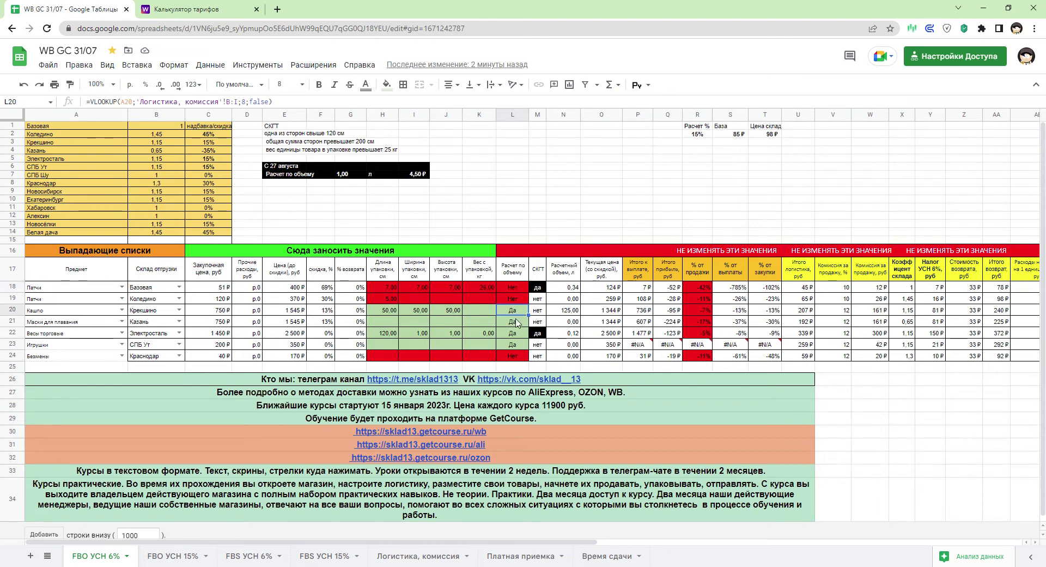
pyautogui.click(387, 312)
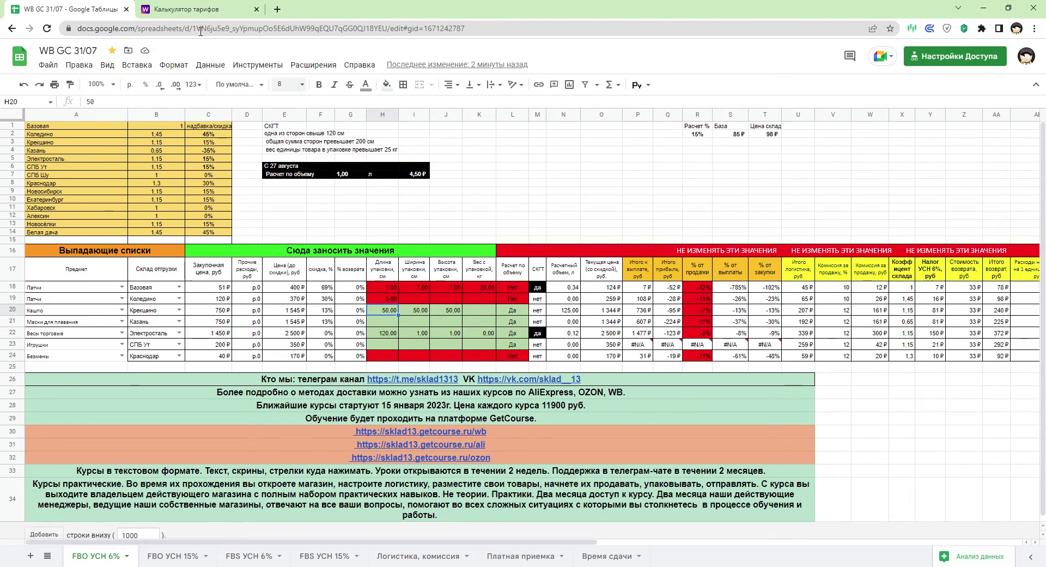
pyautogui.click(185, 9)
pyautogui.click(100, 12)
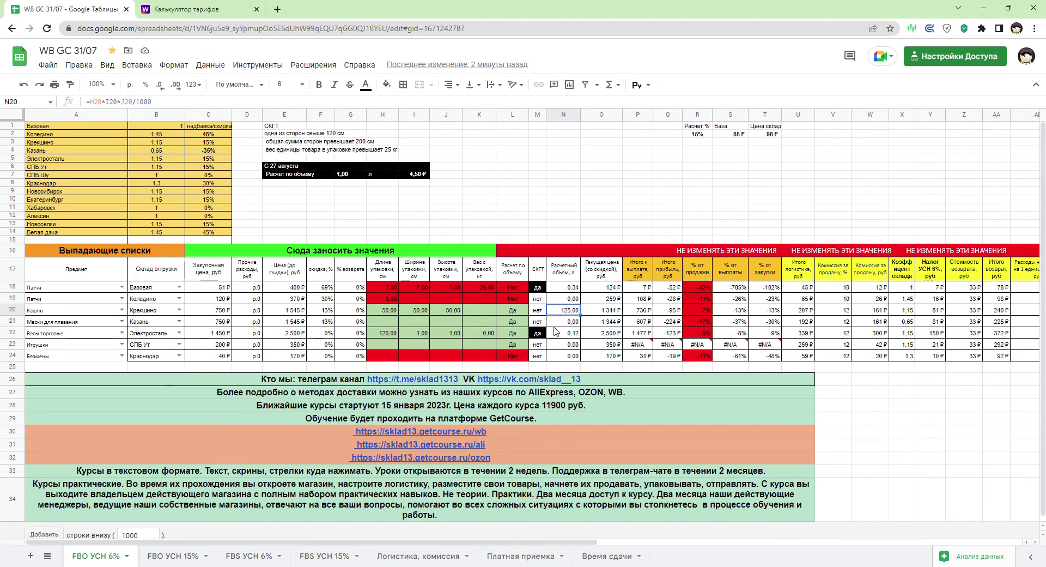
# - Set the Кашпо package length, width and height in row 20 to 20 cm each and check the Расчетный объем cell N20
pyautogui.moveTo(755, 380)
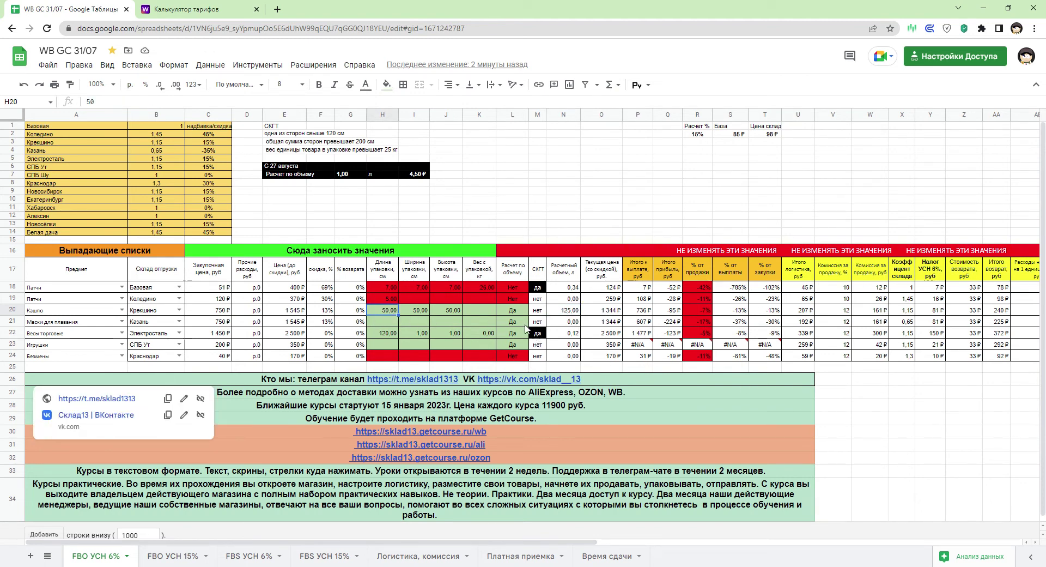
pyautogui.write('20')
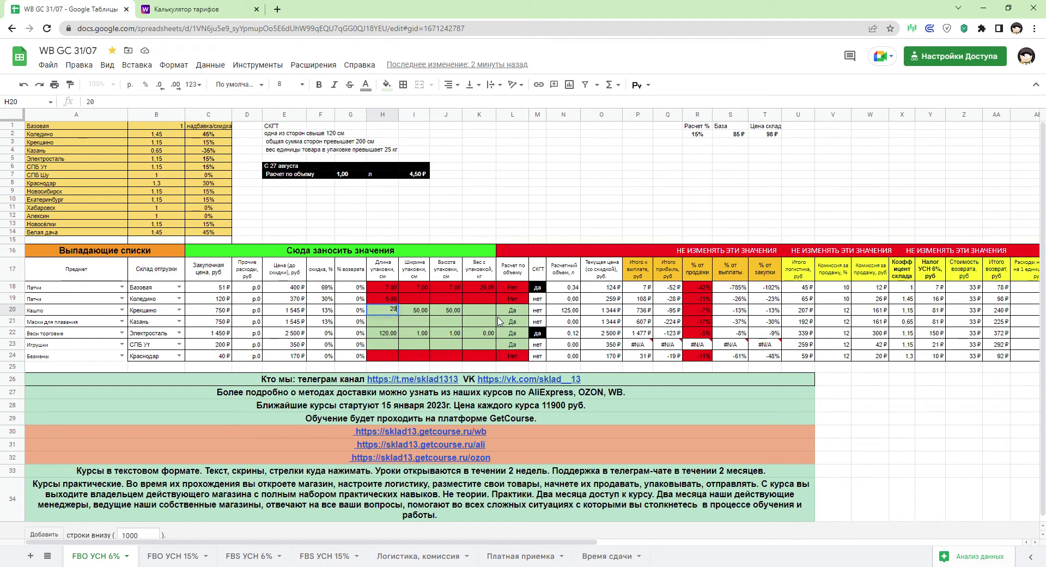
pyautogui.press('Tab')
pyautogui.write('20')
pyautogui.press('Return')
pyautogui.press('Up')
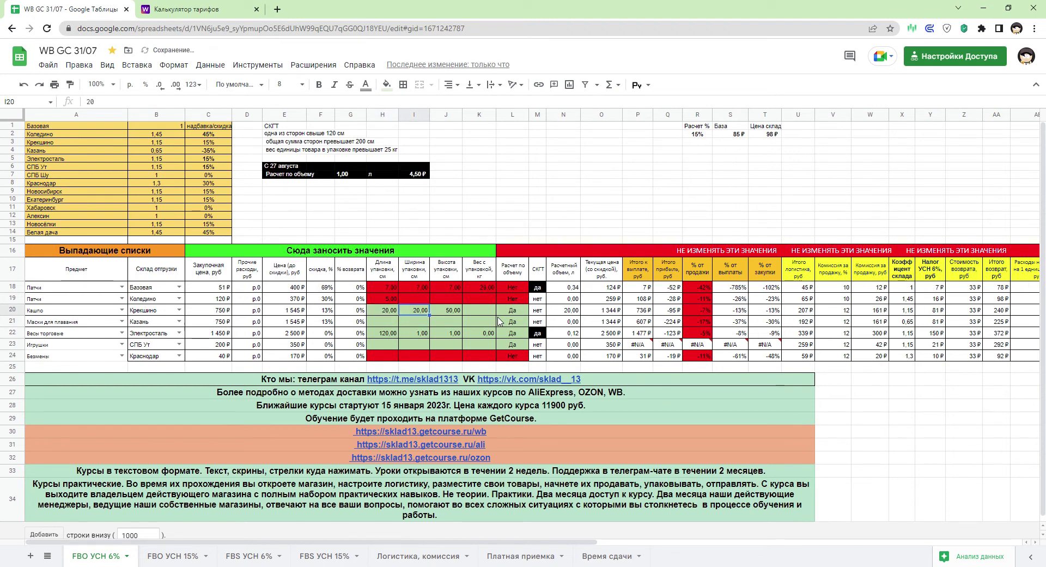
pyautogui.press('Right')
pyautogui.write('20')
pyautogui.press('Return')
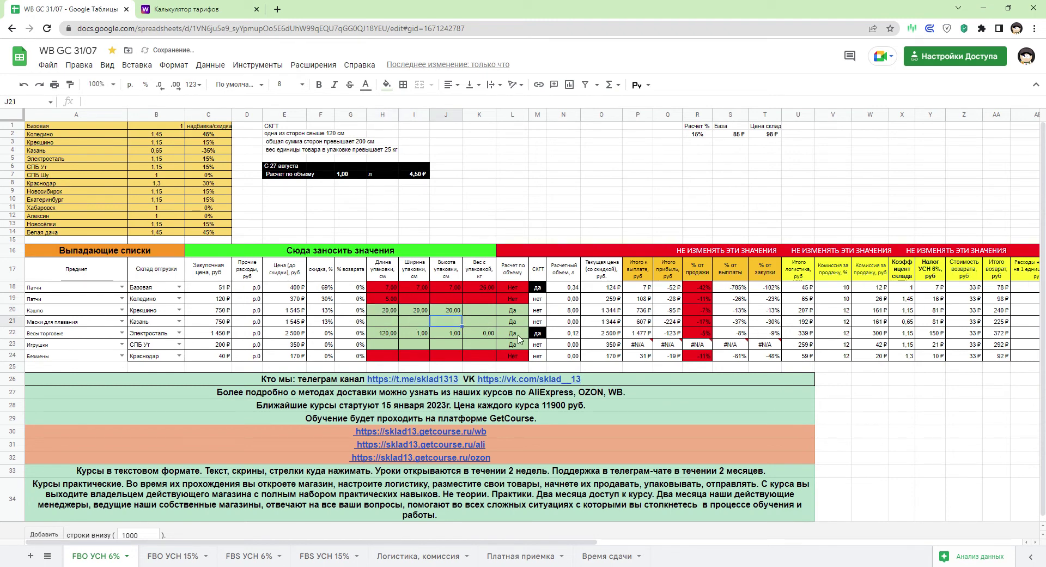
pyautogui.click(567, 310)
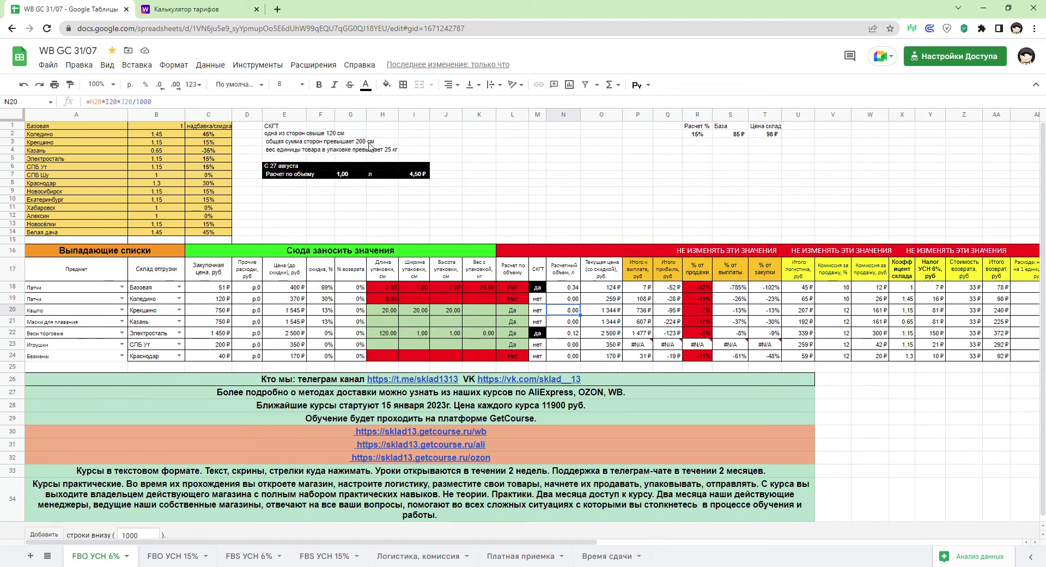
# - Examine the package dimensions in row 18 and the СКГТ formulas in M18 and M19, and highlight the block H17:M24
pyautogui.click(388, 287)
pyautogui.click(412, 288)
pyautogui.click(444, 288)
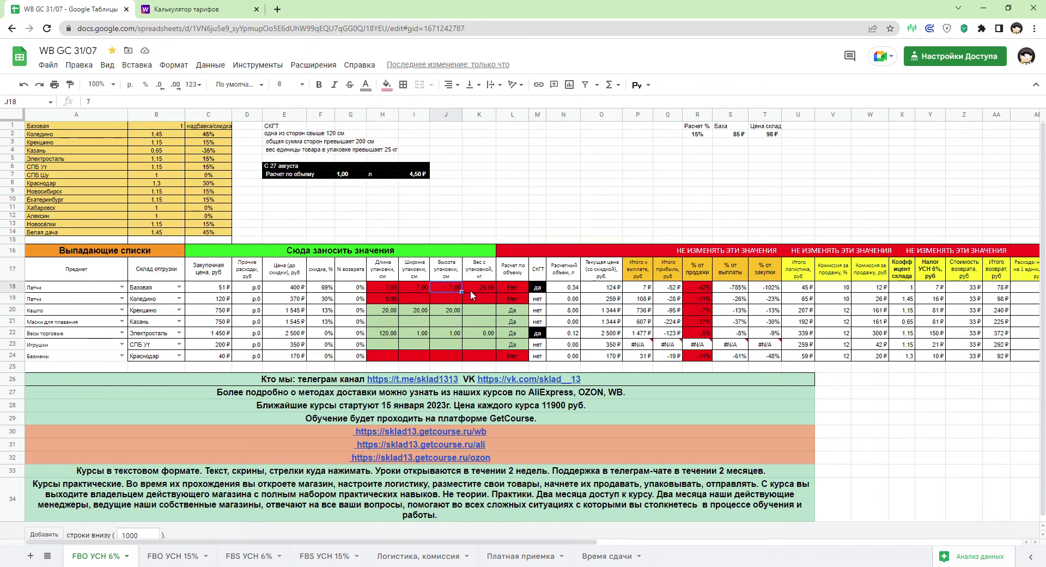
pyautogui.click(385, 287)
pyautogui.click(422, 288)
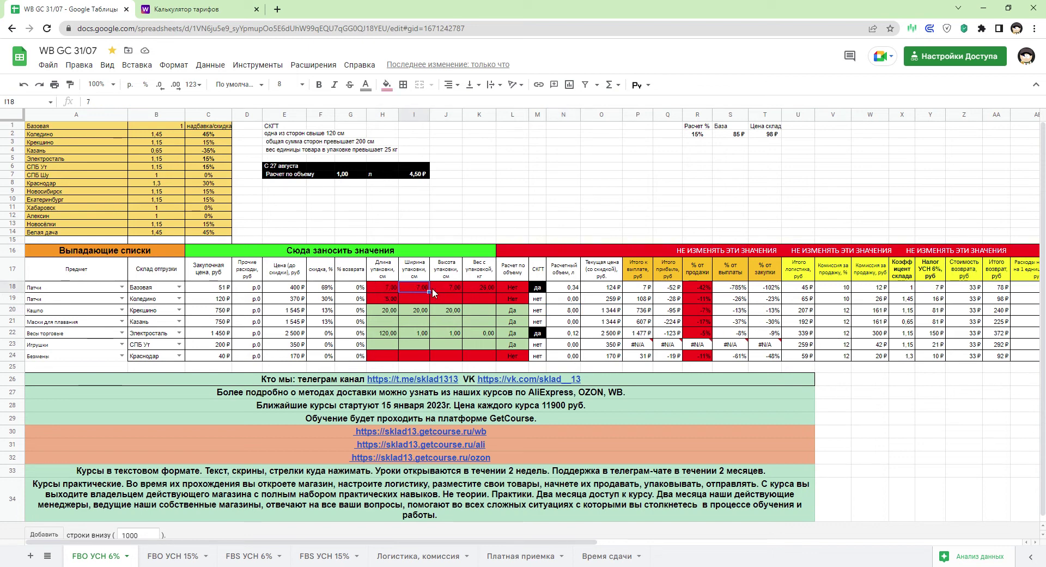
pyautogui.click(441, 288)
pyautogui.click(536, 289)
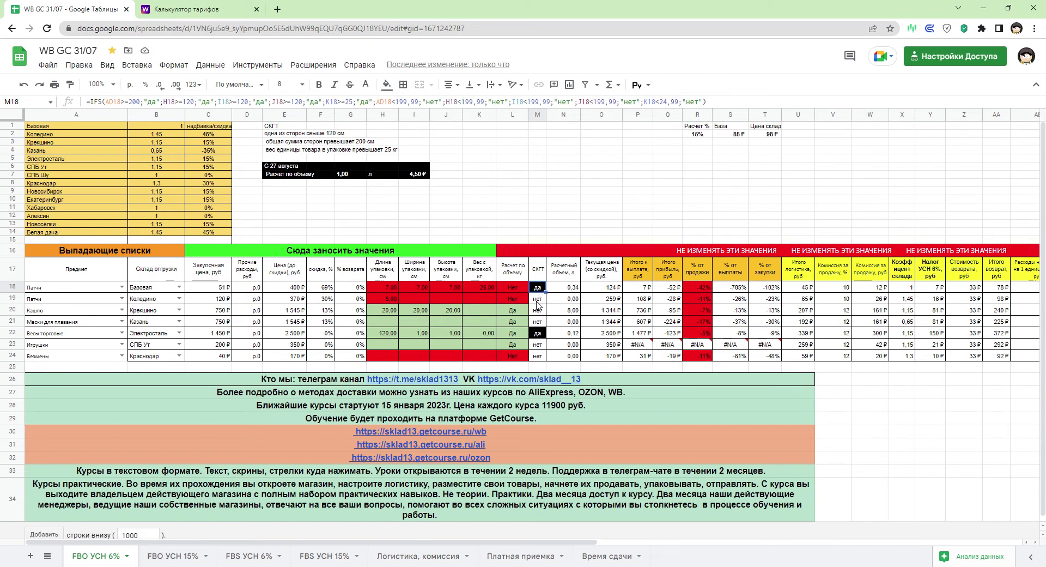
pyautogui.click(537, 302)
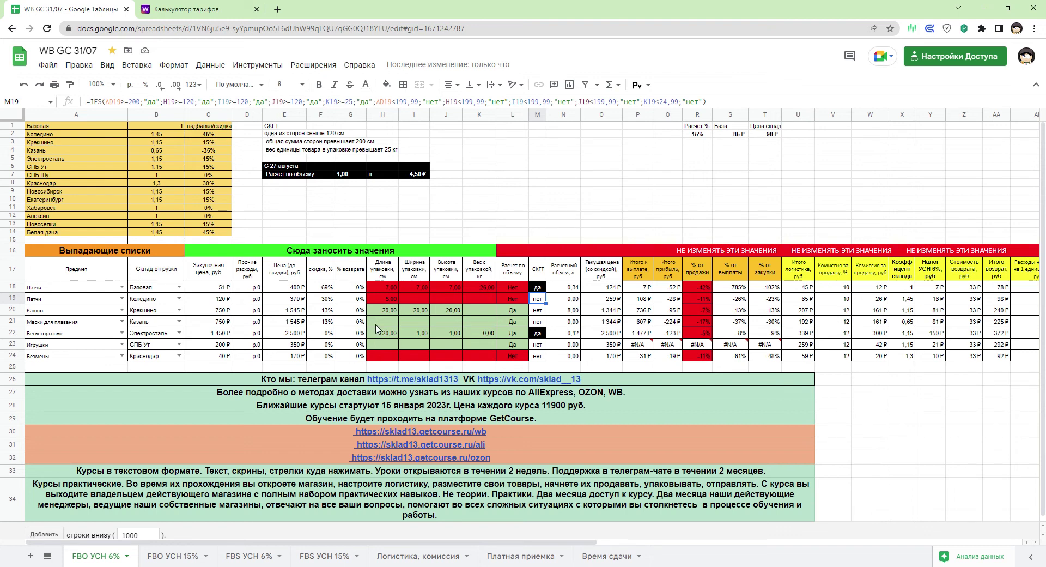
pyautogui.click(405, 333)
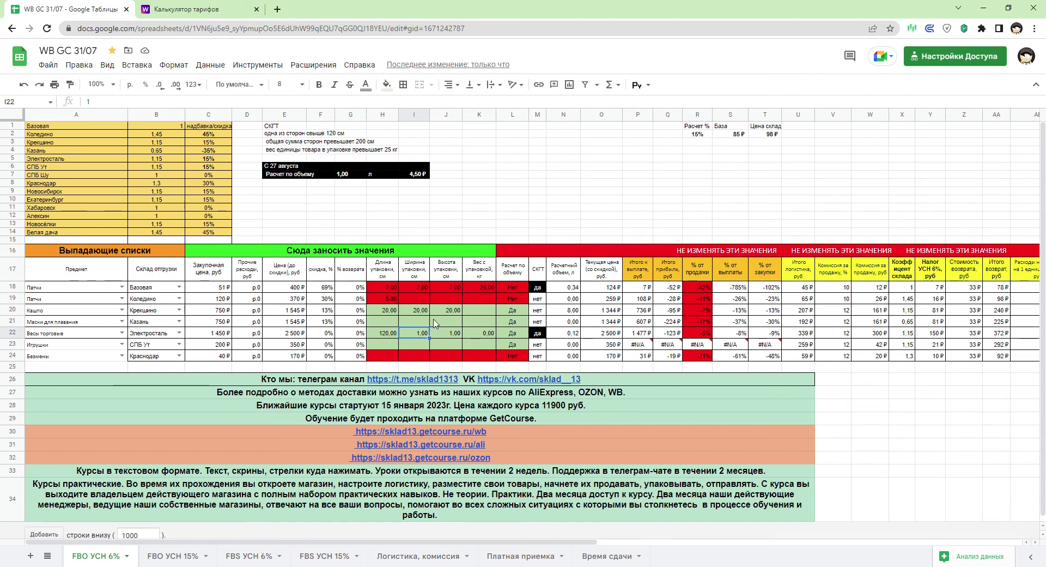
pyautogui.moveTo(383, 275); pyautogui.dragTo(538, 360)
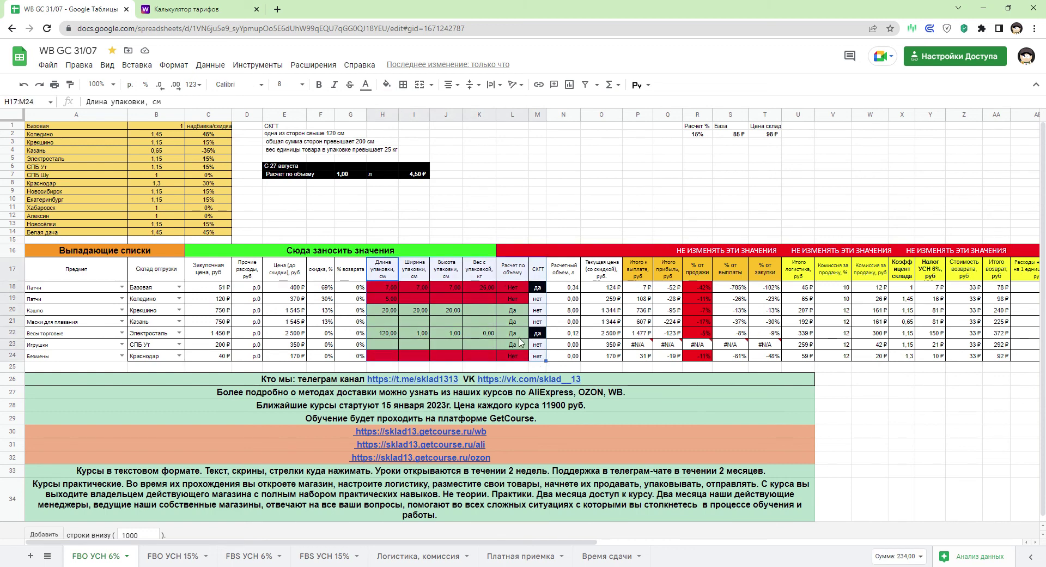
# - Take the seller portal back to the commission, logistics and storage page by product category, and return to the spreadsheet
pyautogui.click(192, 12)
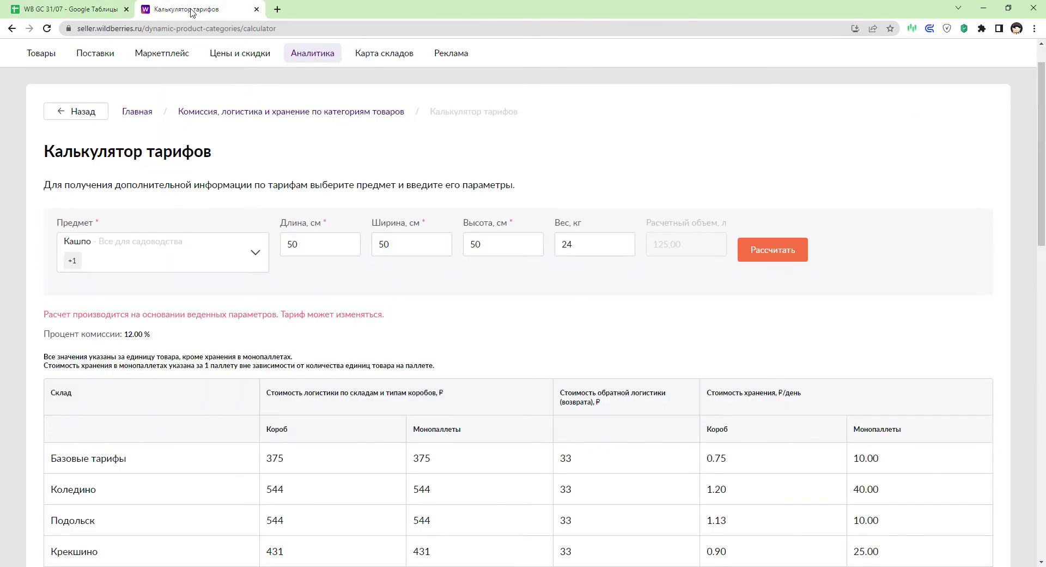
pyautogui.click(369, 112)
pyautogui.click(57, 8)
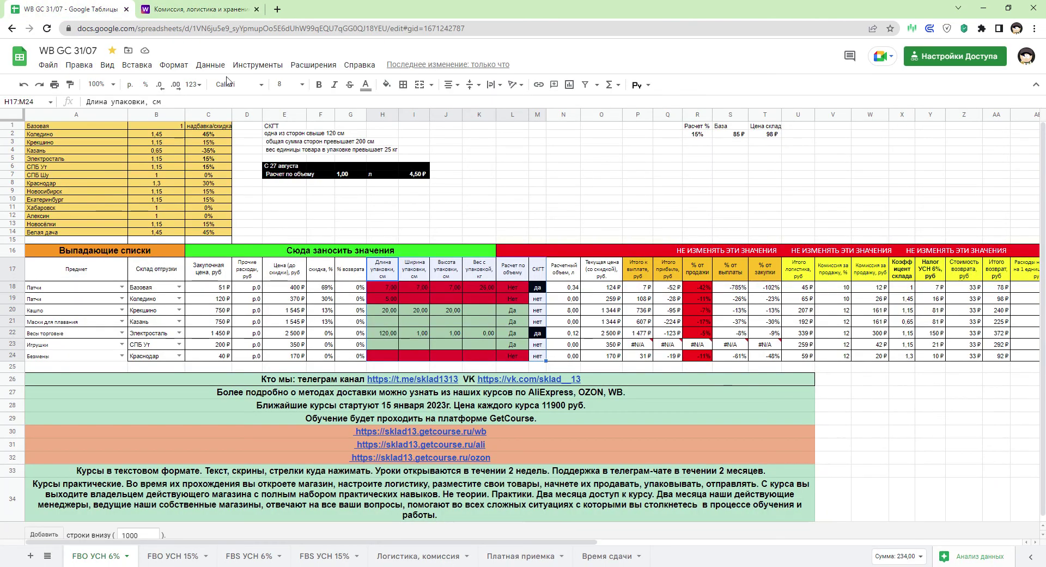